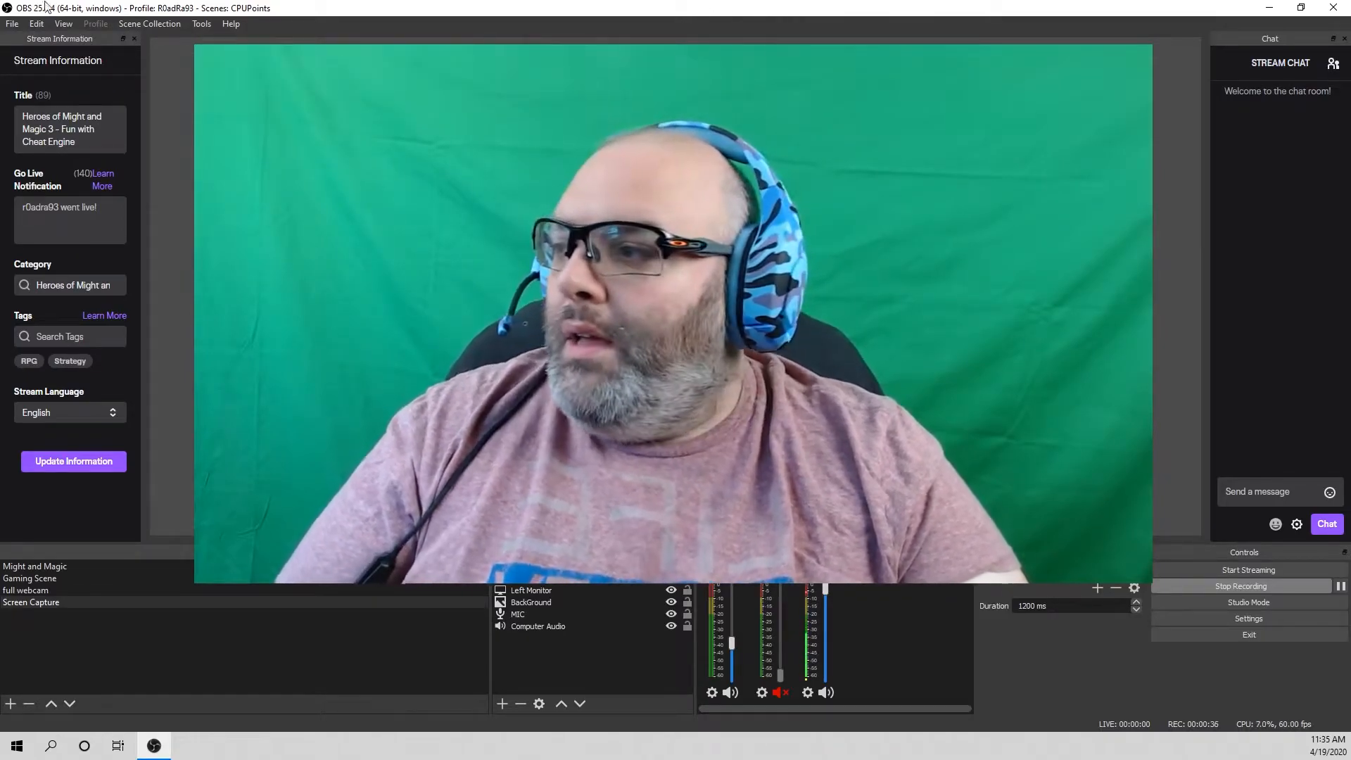
Step: Open the Remux Recordings tool and load the chosen recording file into it
{"action": "left_click", "coordinate": [12, 23]}
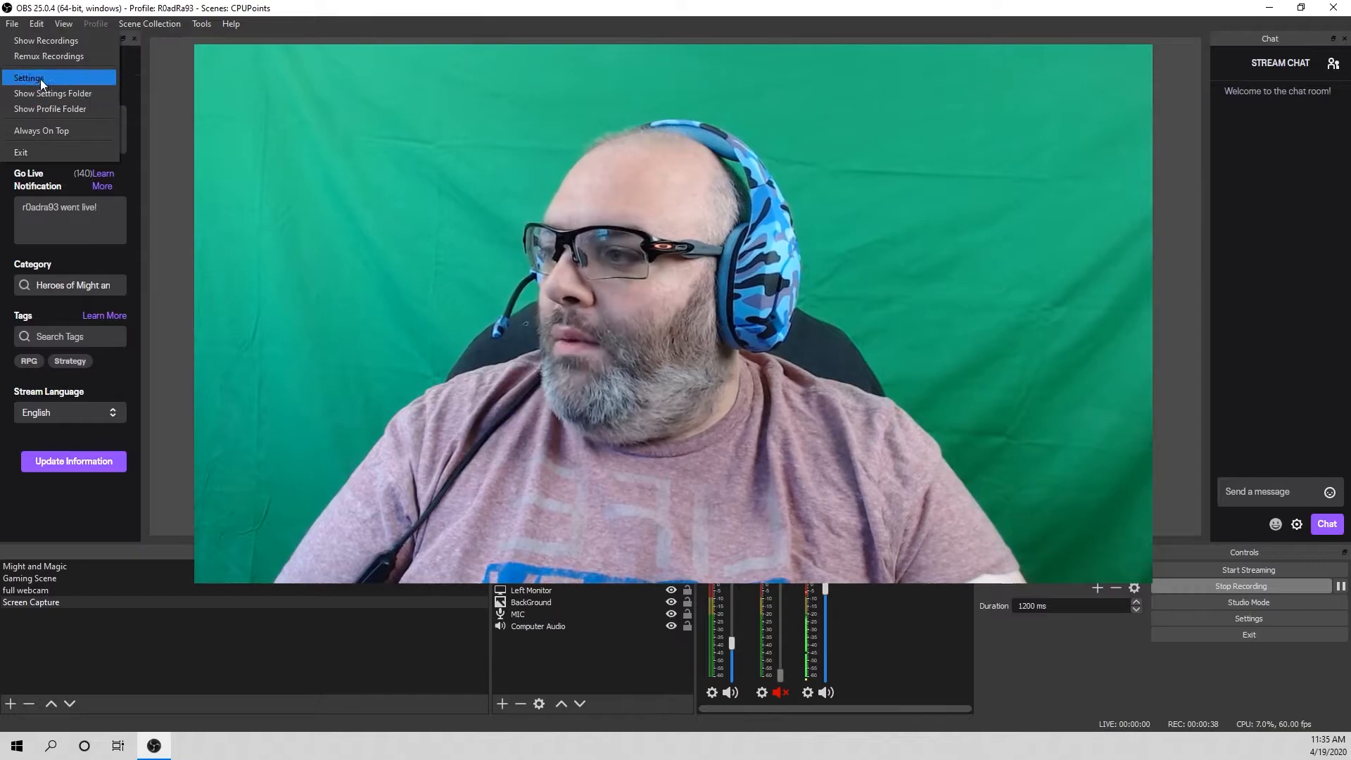
{"action": "left_click", "coordinate": [40, 60]}
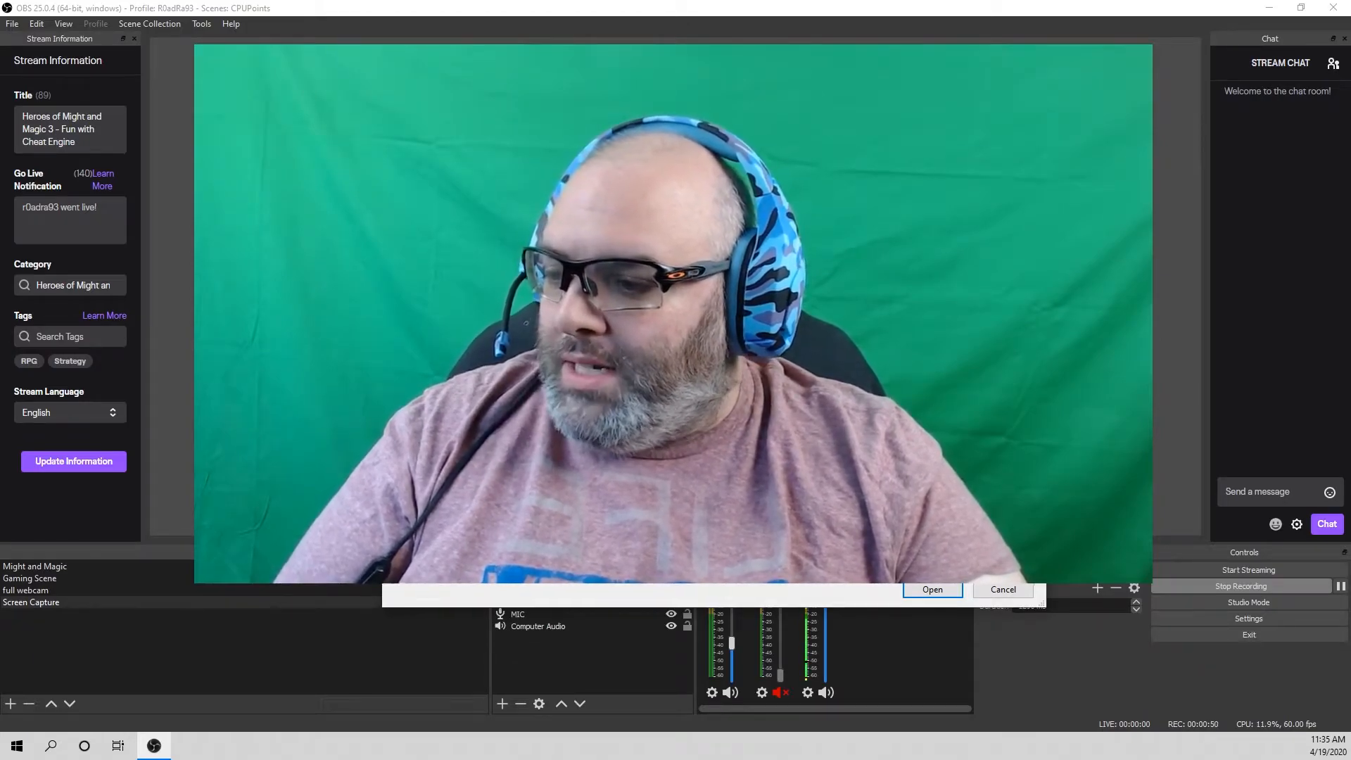
{"action": "left_click", "coordinate": [933, 590]}
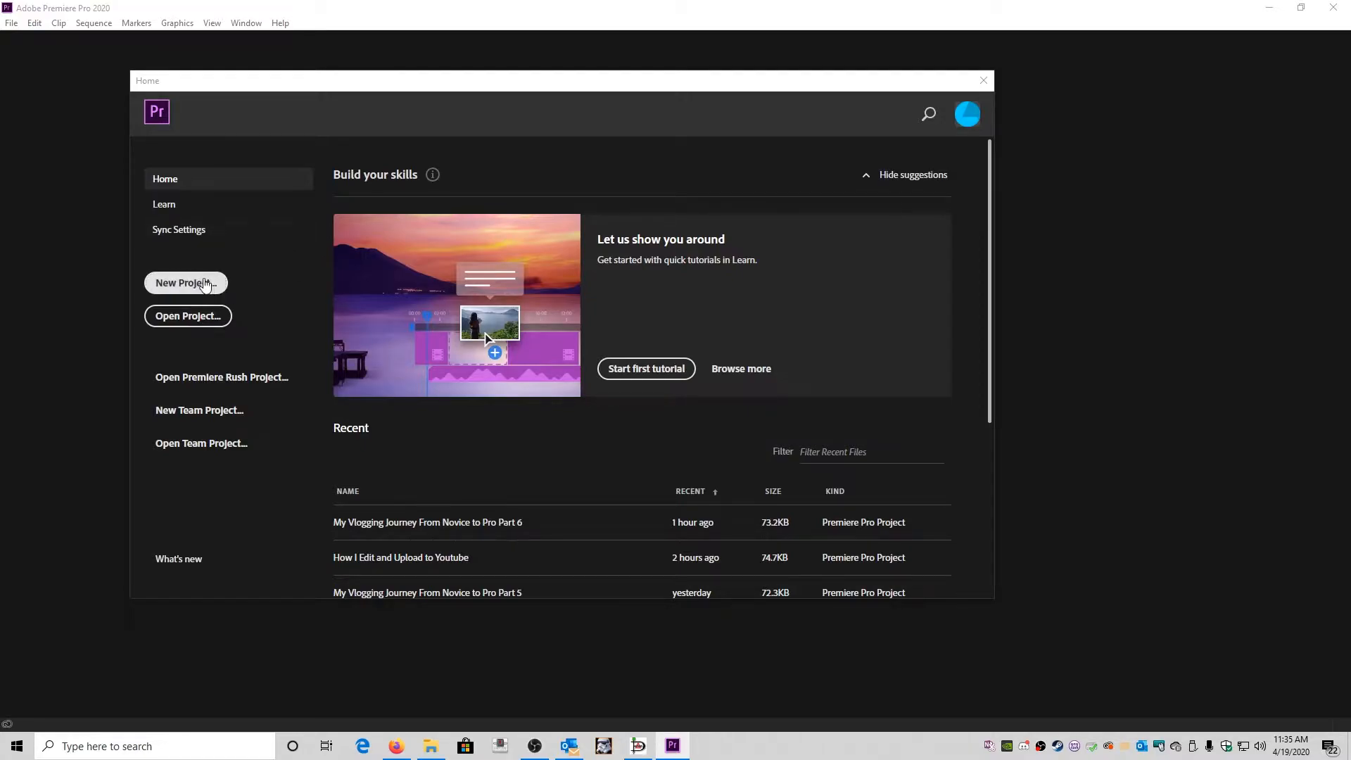
Step: Switch to Premiere Pro and create the project "My Vlogging Journey From Novice to Pro Part 6" with CUDA GPU acceleration, overwriting the existing project
{"action": "left_click", "coordinate": [203, 283]}
{"action": "type", "text": "My Vlogging Journey From Novice to Pro Part 6"}
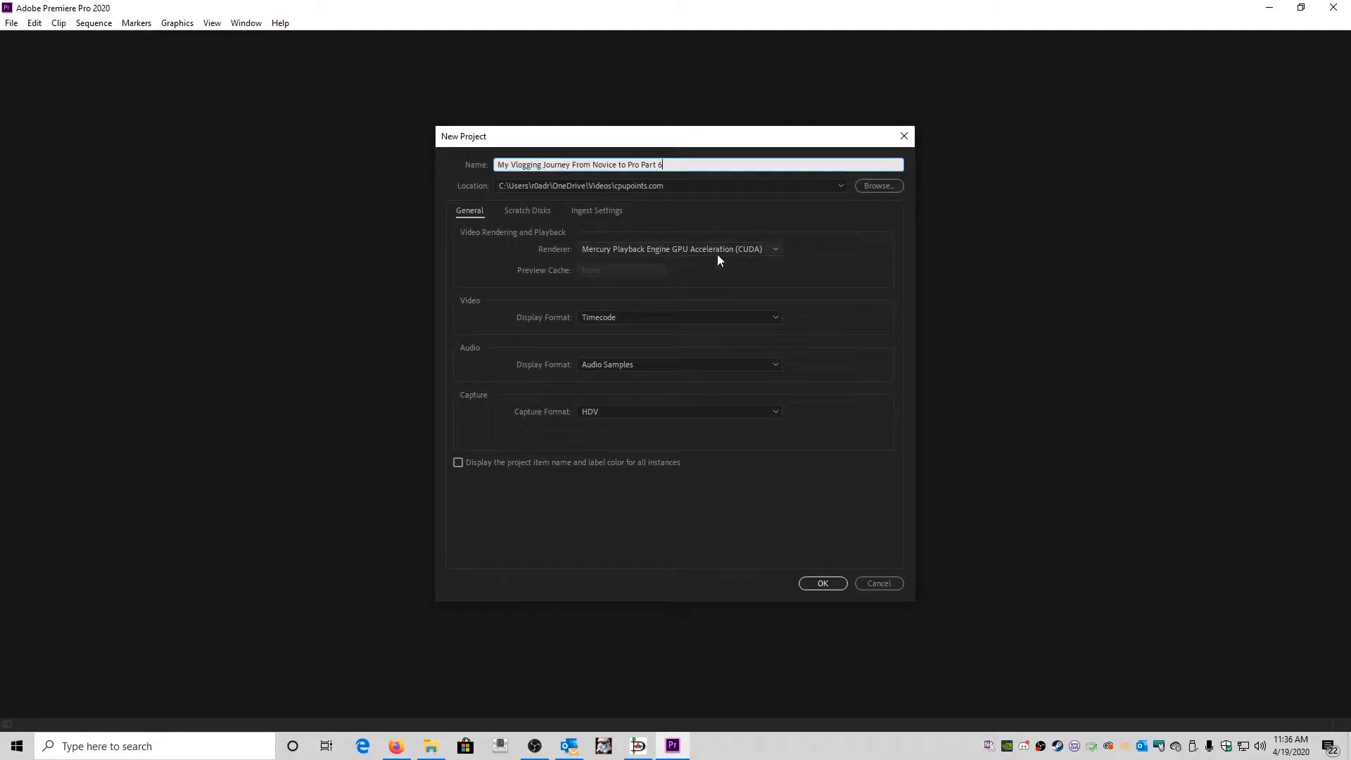
{"action": "left_click", "coordinate": [757, 249]}
{"action": "left_click", "coordinate": [813, 252]}
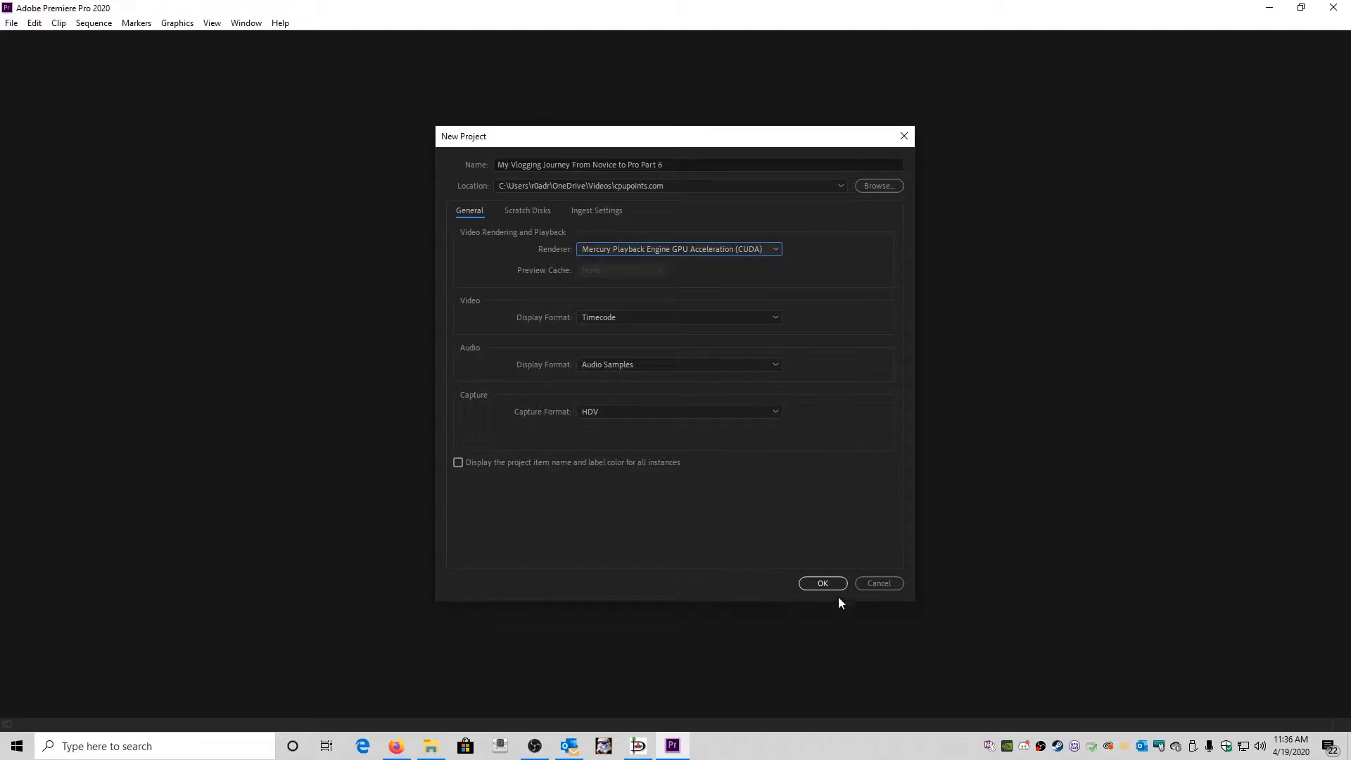
{"action": "left_click", "coordinate": [824, 583]}
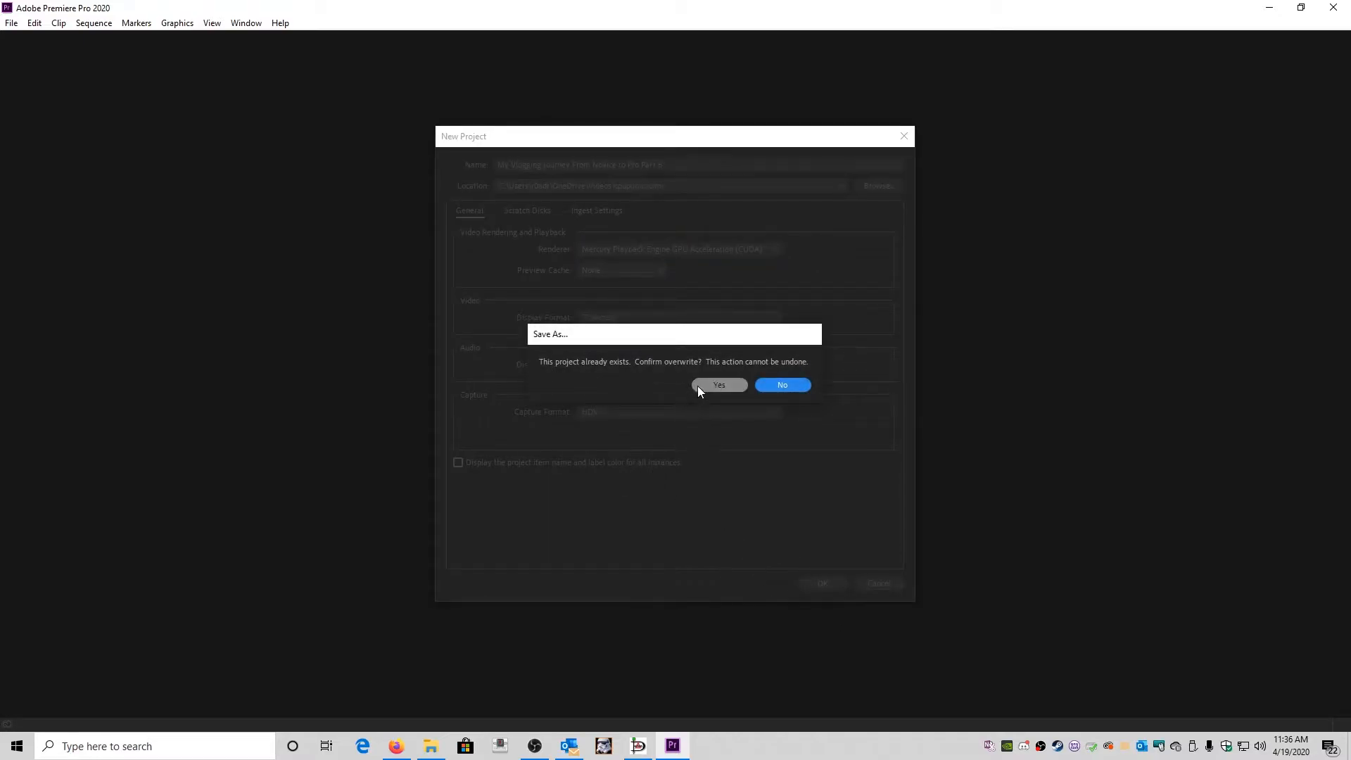
{"action": "left_click", "coordinate": [719, 385]}
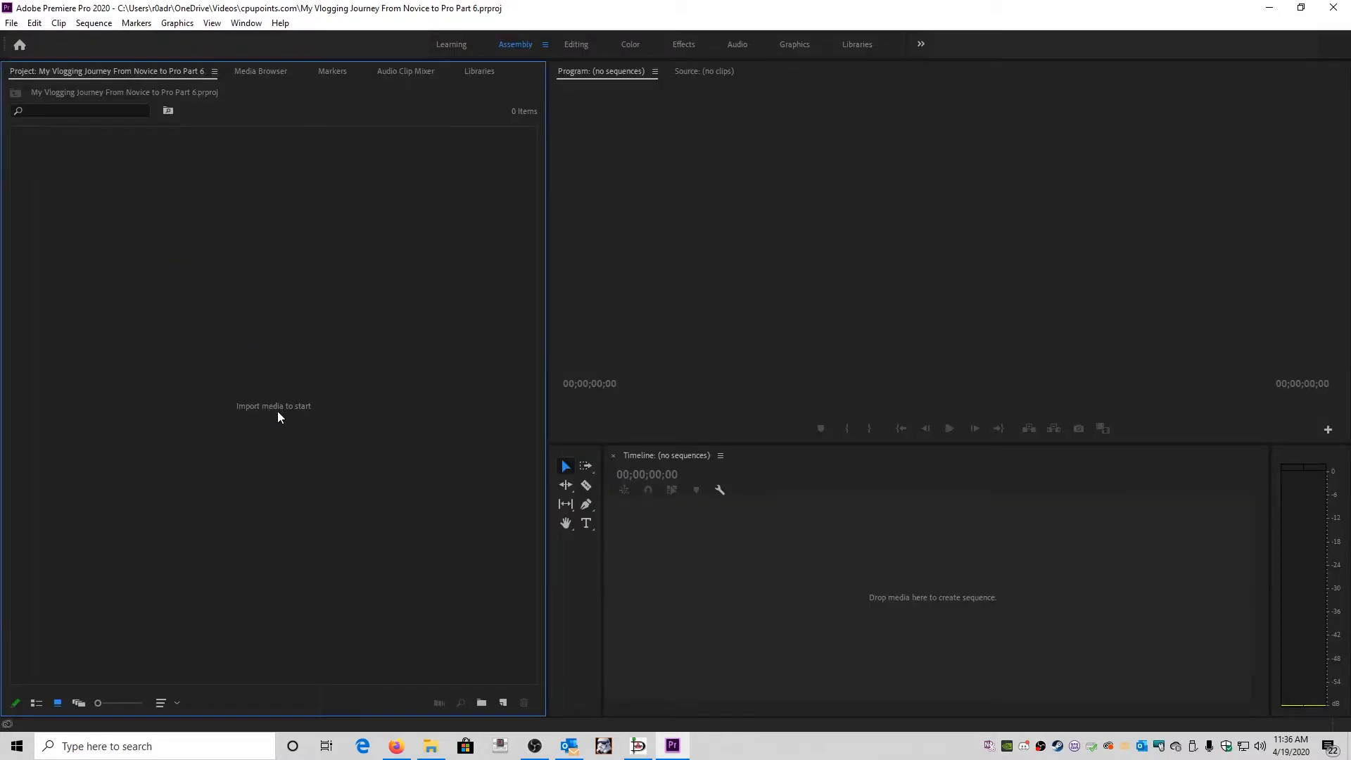
Step: Import "My Vlogging Journey From Novice to Pro Part 6.mp4" and "L&S.mp4" from the OBS videos folder into the project
{"action": "double_click", "coordinate": [276, 405]}
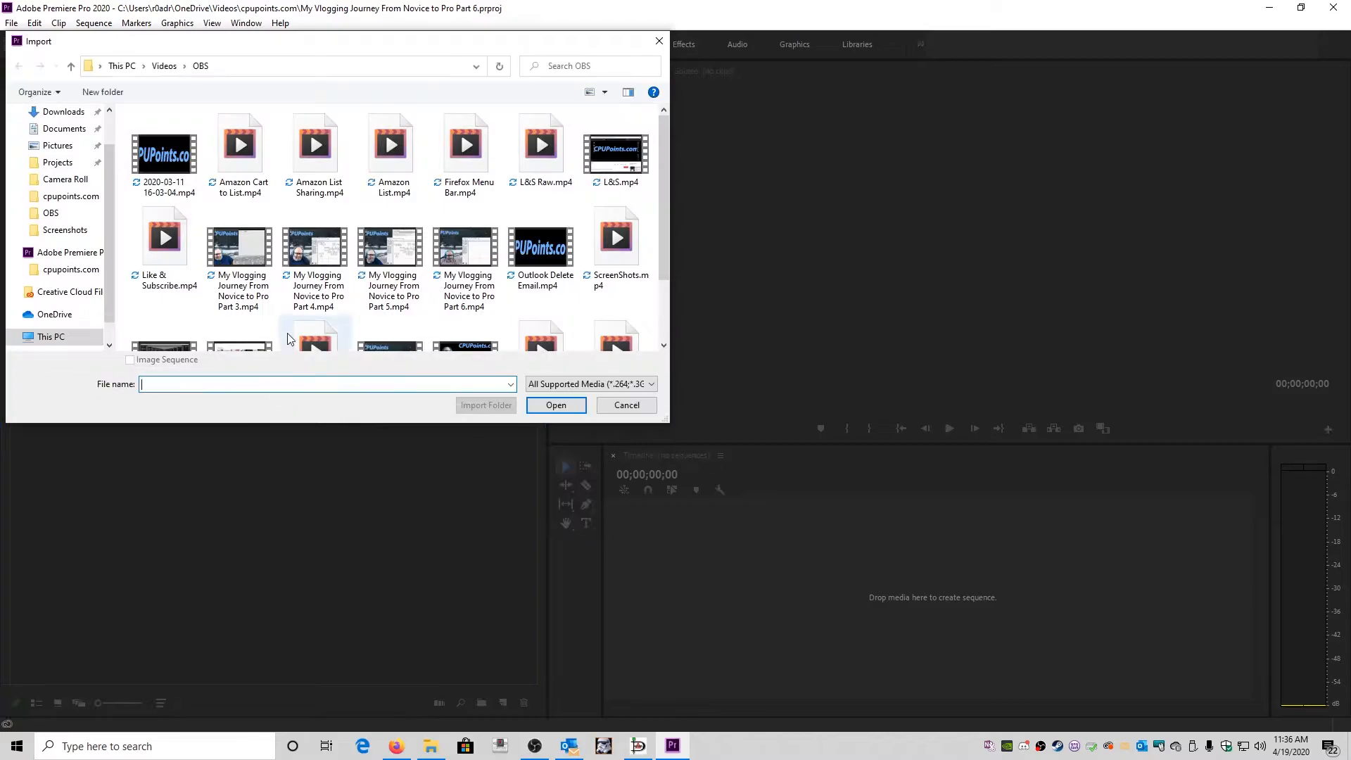
{"action": "scroll", "coordinate": [305, 290], "scroll_direction": "down", "scroll_amount": 1}
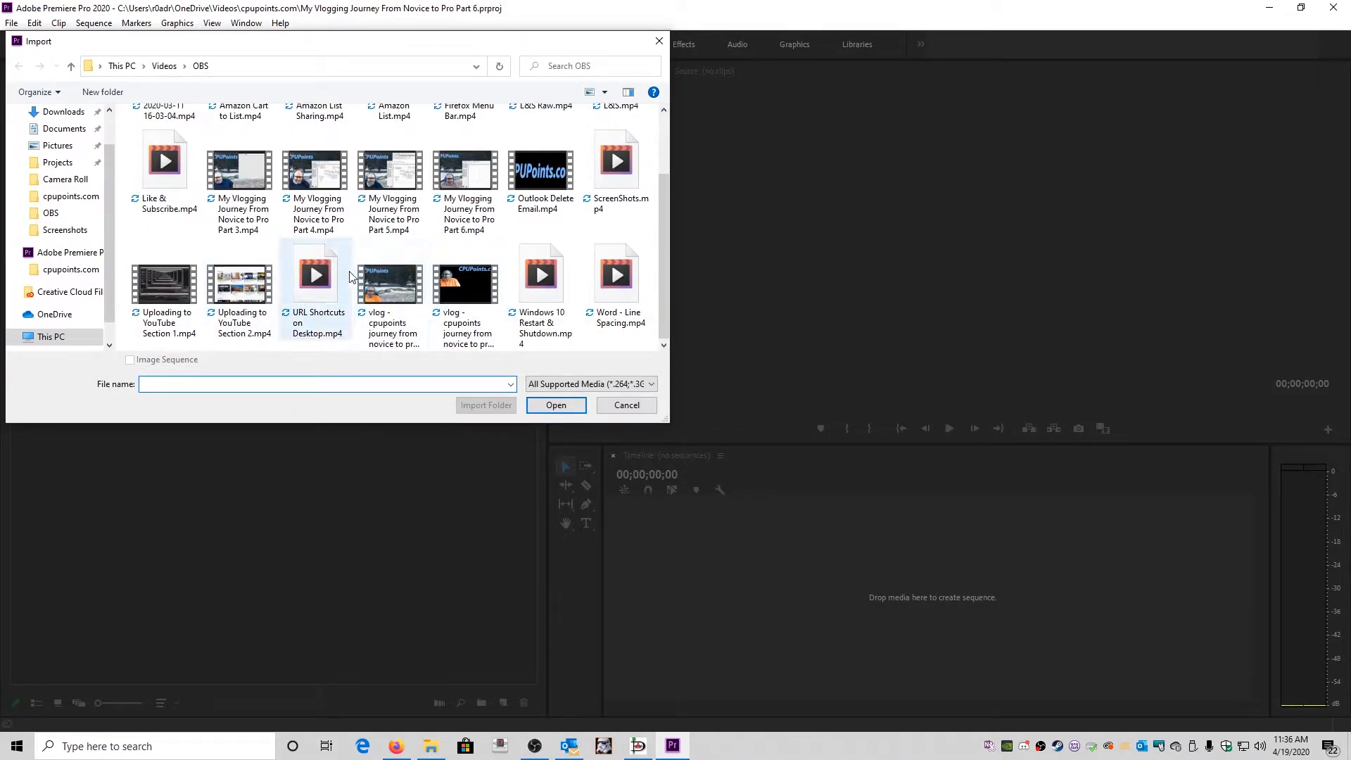
{"action": "left_click", "coordinate": [464, 220]}
{"action": "left_click", "coordinate": [556, 405]}
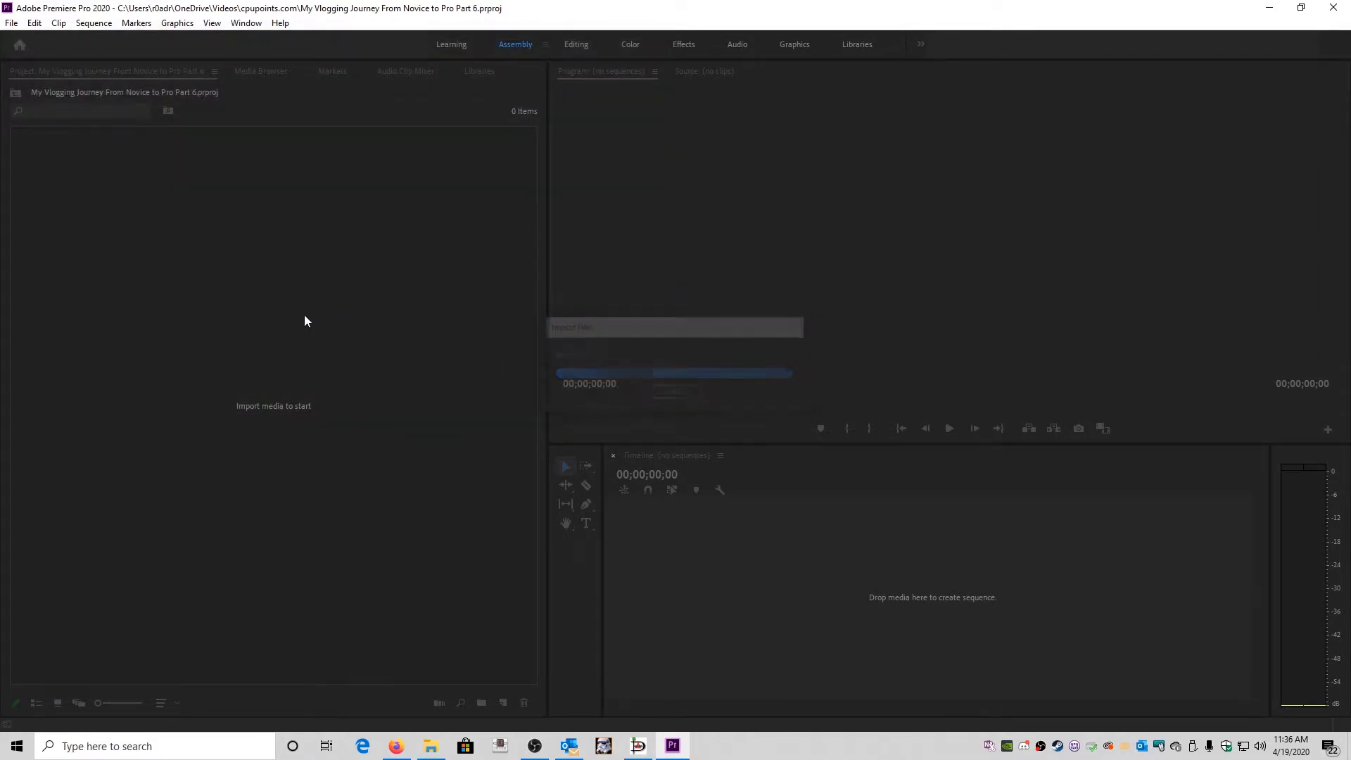
{"action": "double_click", "coordinate": [277, 397]}
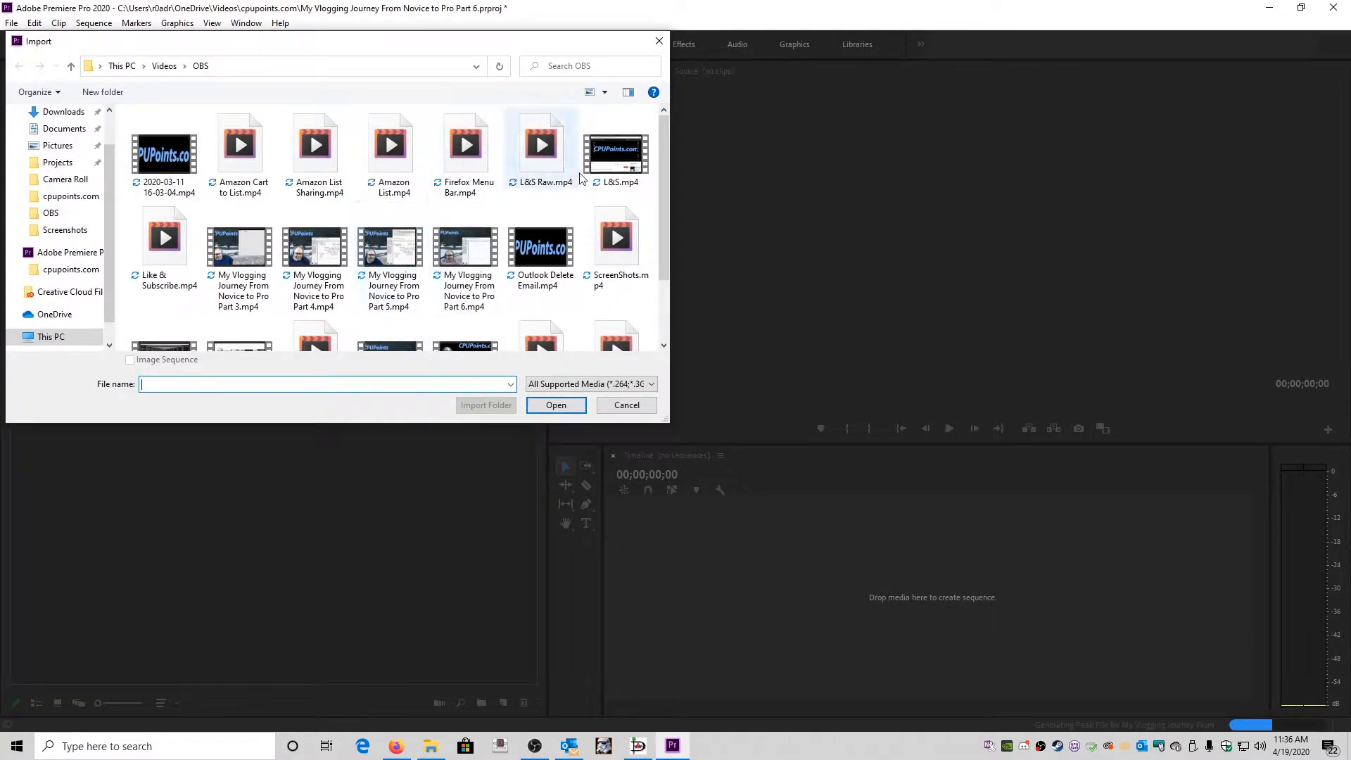
{"action": "double_click", "coordinate": [611, 167]}
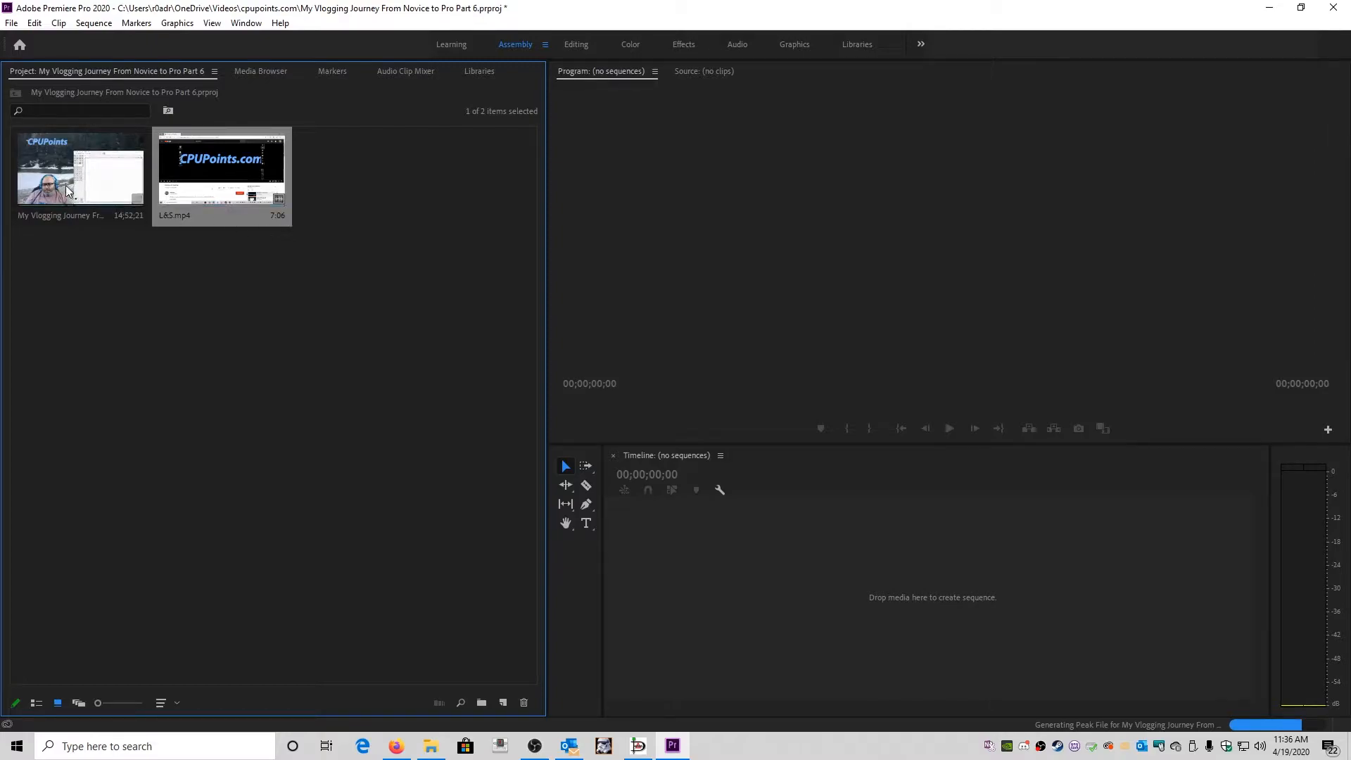
Step: Create a sequence from the vlog clip and append L&S.mp4 directly after it on the timeline
{"action": "left_click", "coordinate": [92, 203]}
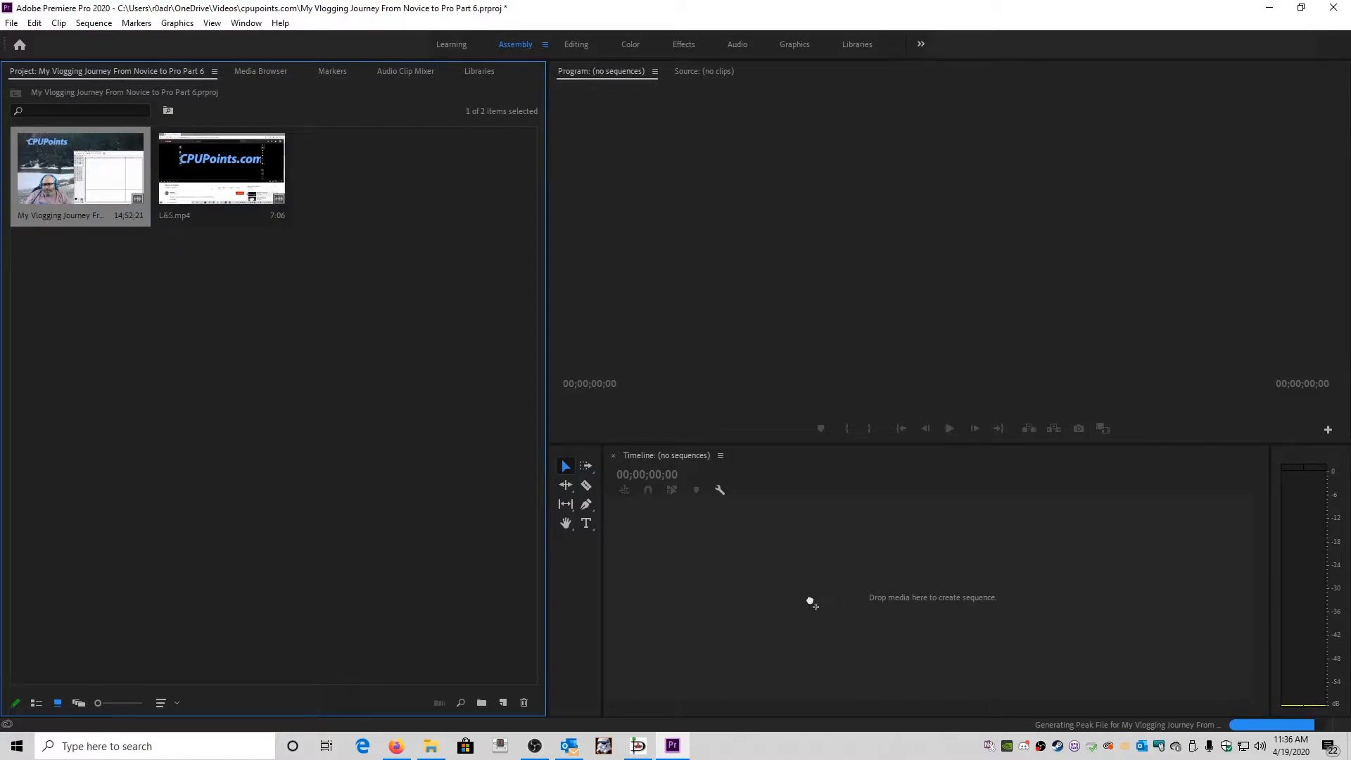
{"action": "left_click_drag", "start_coordinate": [829, 603], "coordinate": [829, 603]}
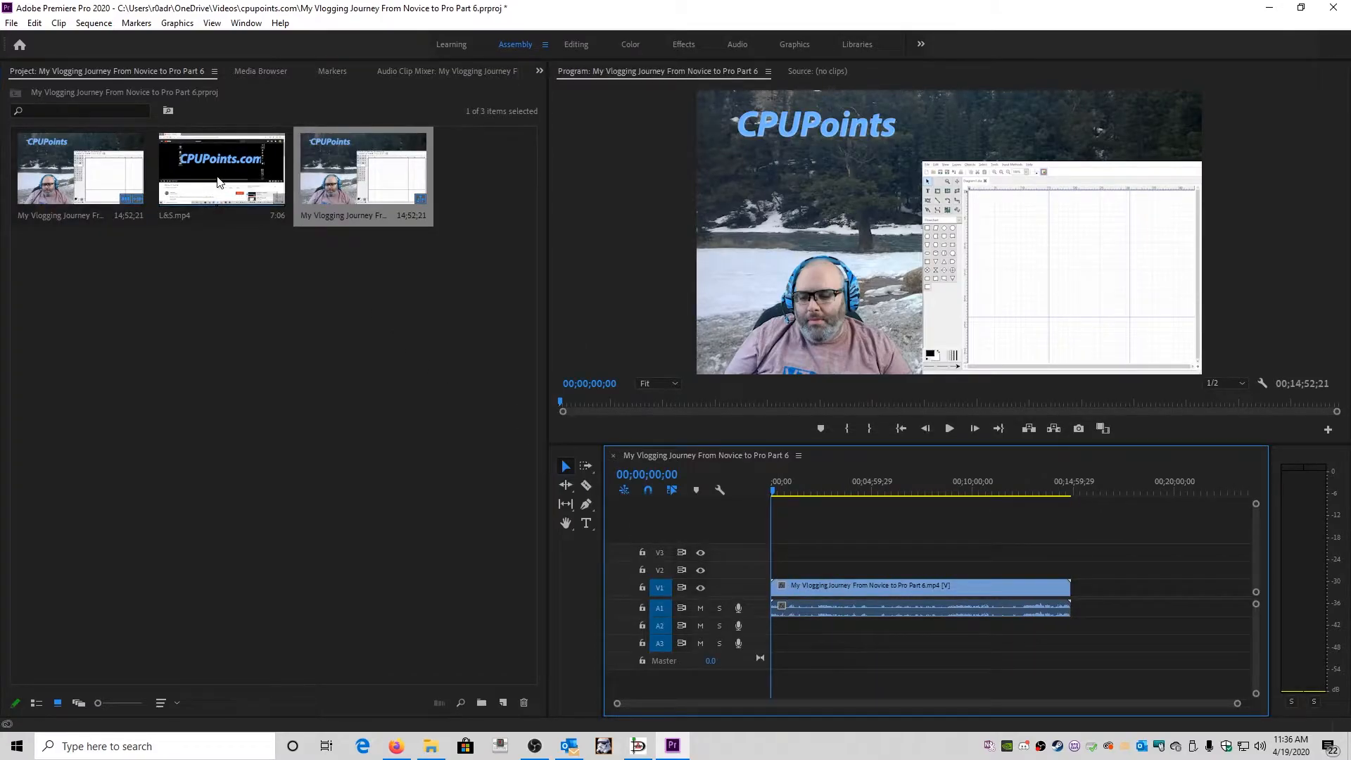
{"action": "left_click_drag", "start_coordinate": [220, 181], "coordinate": [395, 276]}
{"action": "left_click_drag", "start_coordinate": [721, 405], "coordinate": [1073, 588]}
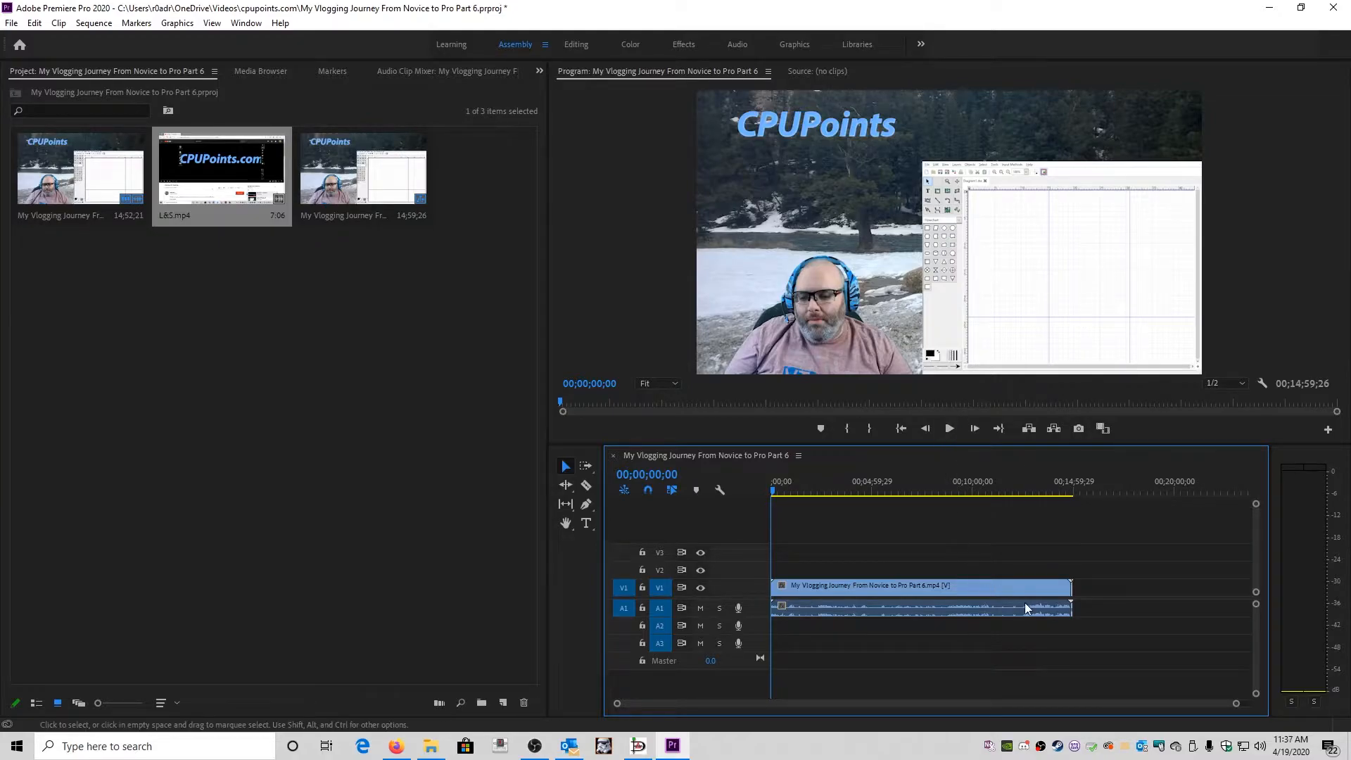
Step: Spot-check the sequence's video and audio by playing it from the start, several points along the timeline, and the last seconds through the closing clip
{"action": "left_click", "coordinate": [950, 430]}
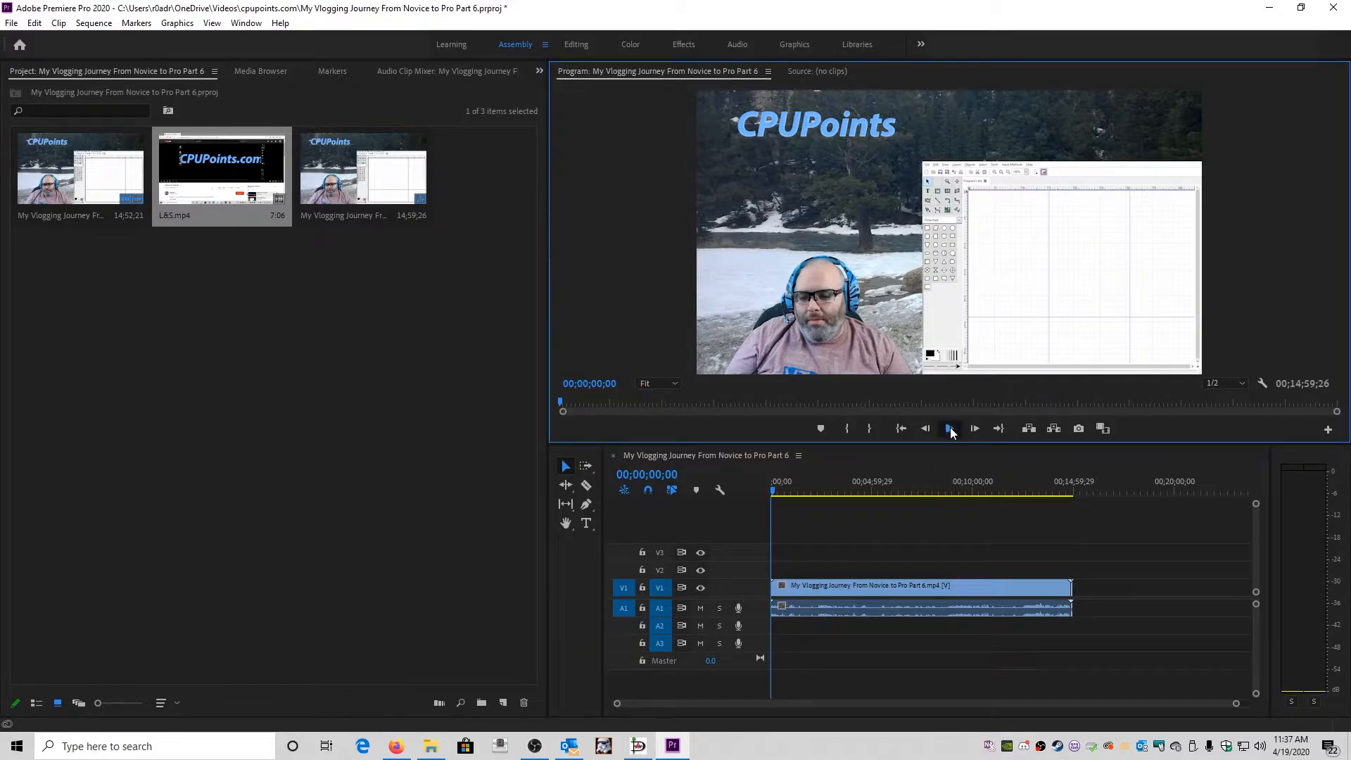
{"action": "left_click", "coordinate": [950, 431]}
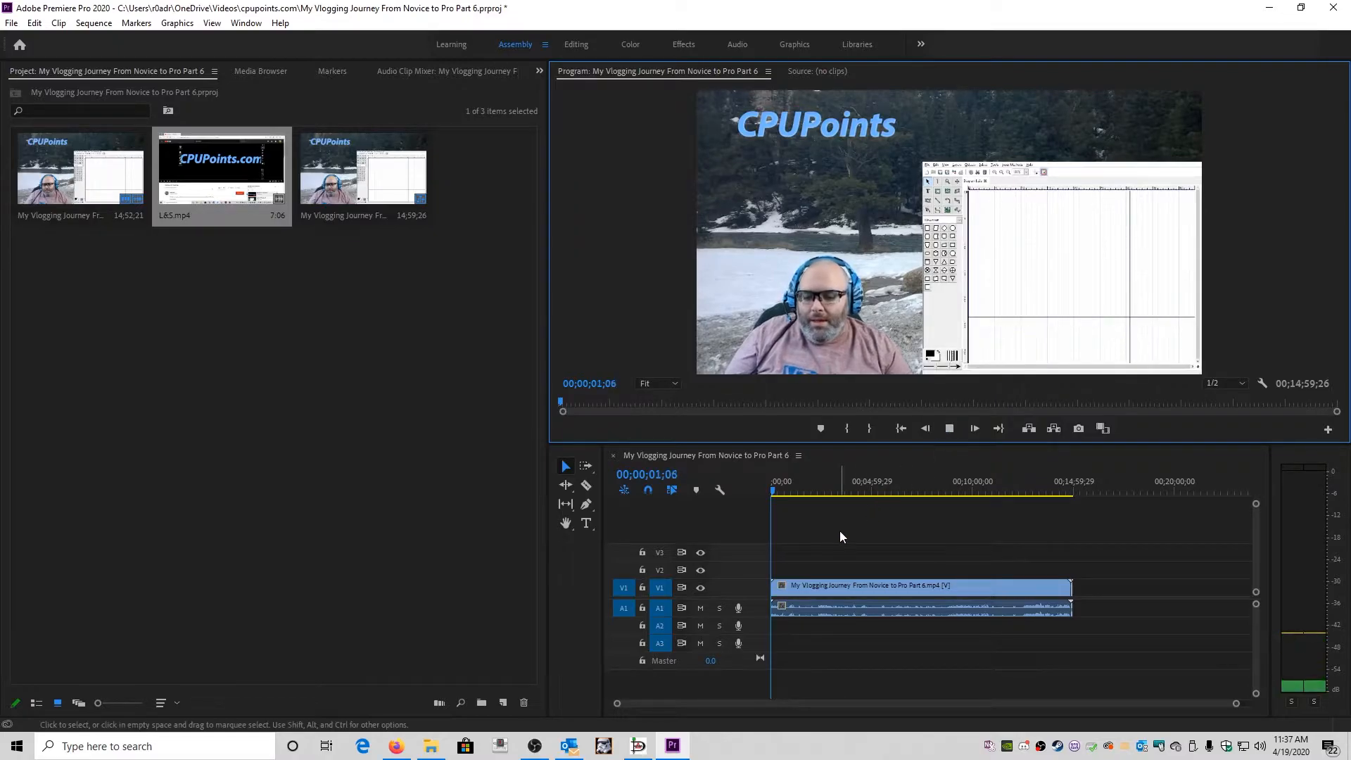
{"action": "left_click", "coordinate": [808, 590]}
{"action": "left_click", "coordinate": [811, 484]}
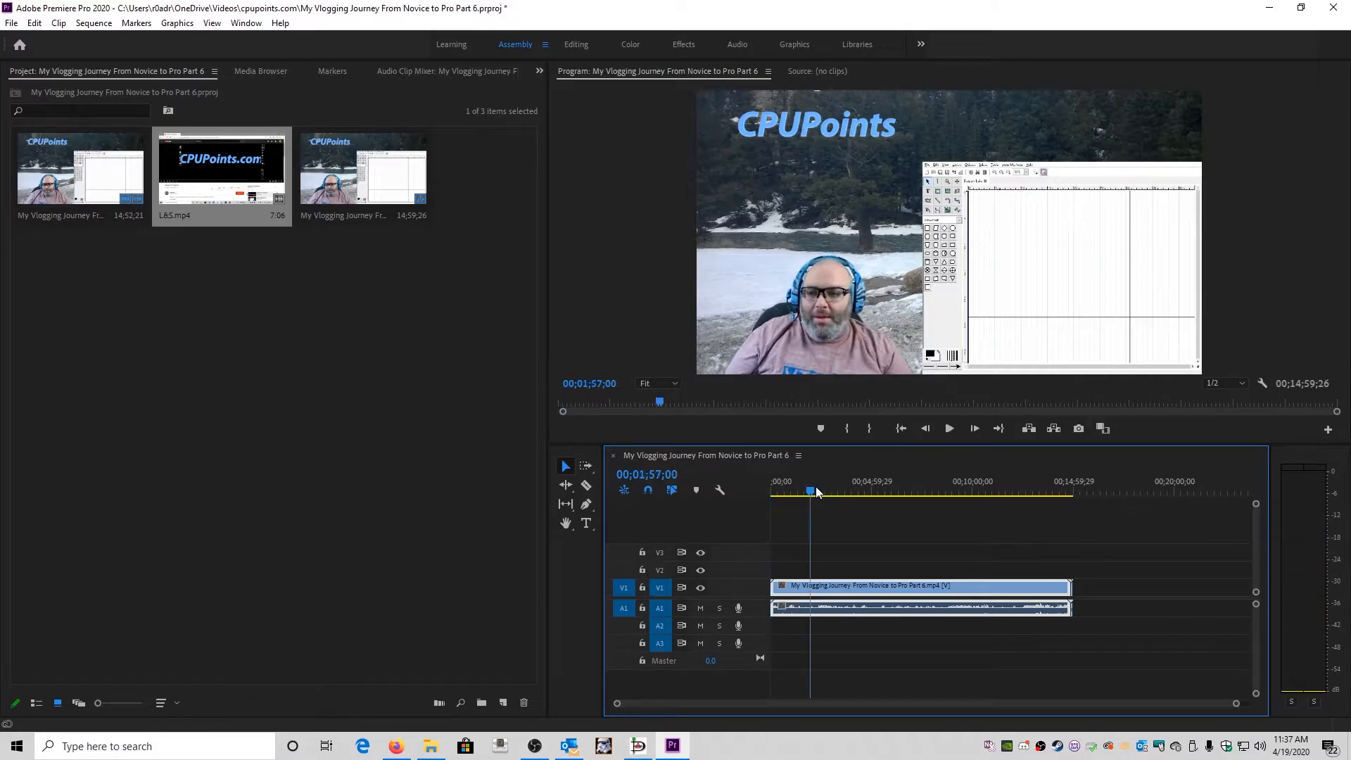
{"action": "left_click", "coordinate": [948, 429]}
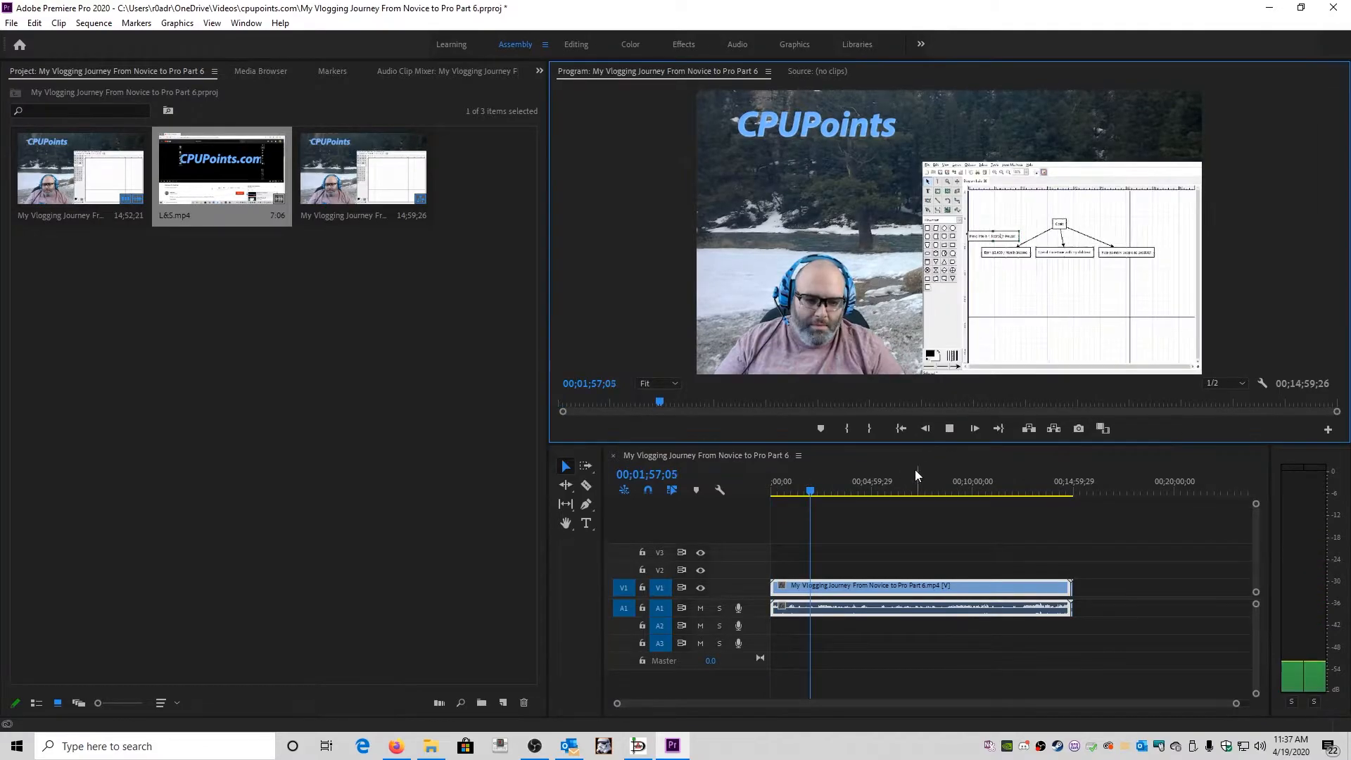
{"action": "left_click", "coordinate": [896, 486]}
{"action": "left_click", "coordinate": [950, 429]}
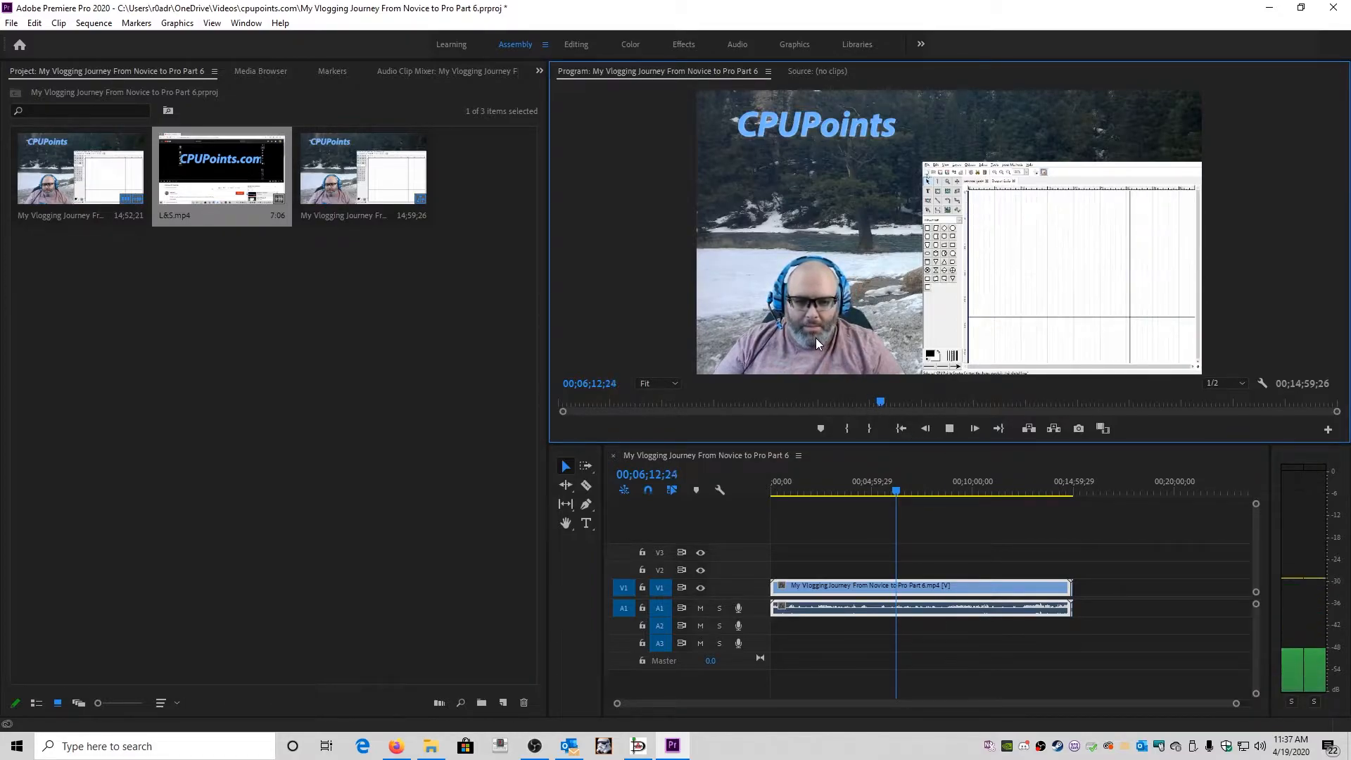
{"action": "left_click", "coordinate": [971, 490]}
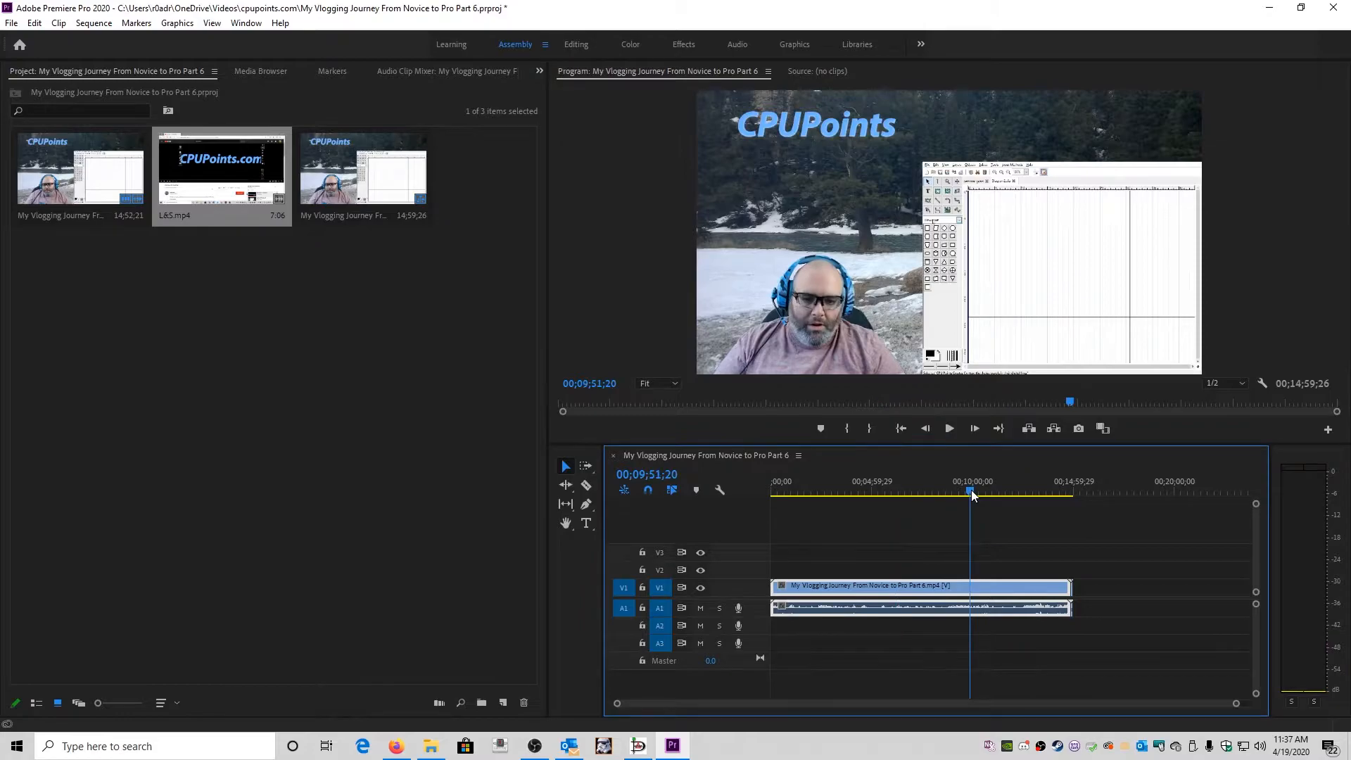
{"action": "left_click", "coordinate": [951, 428]}
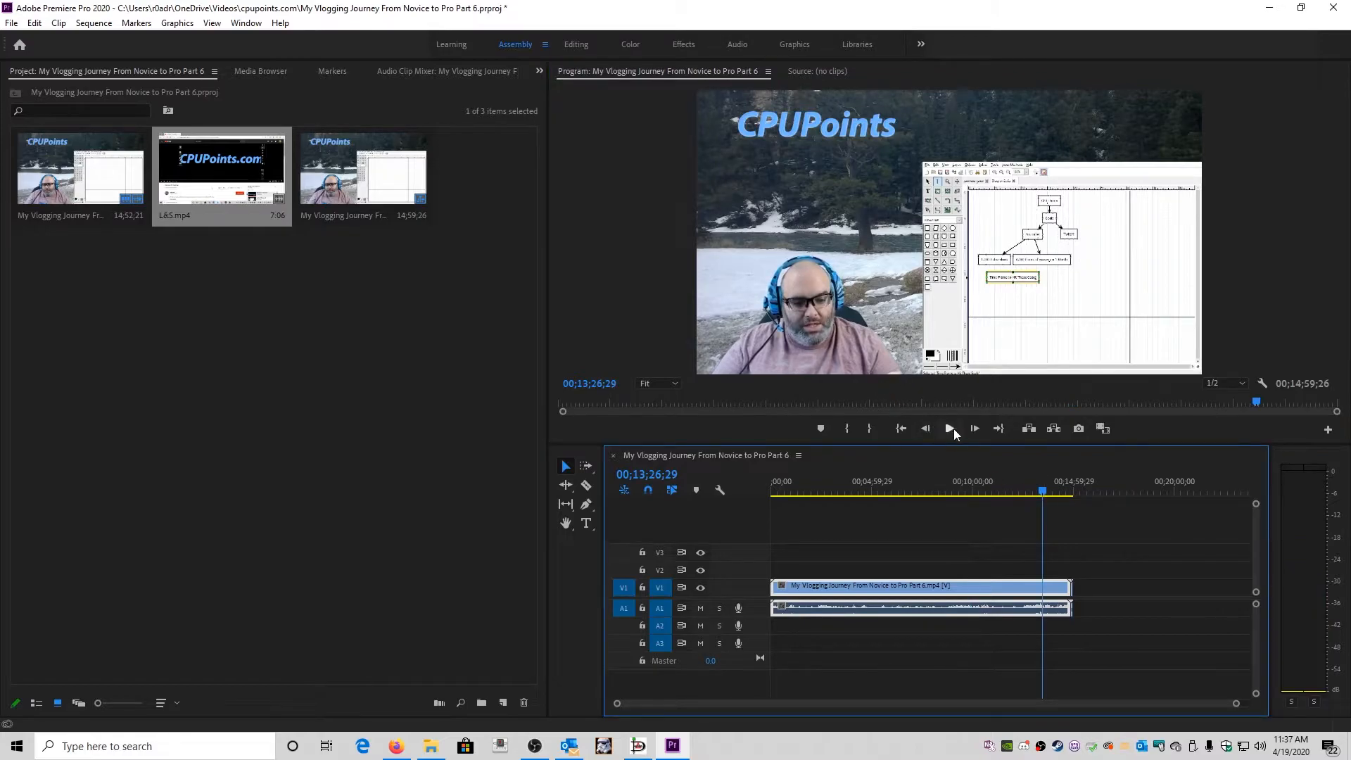
{"action": "left_click", "coordinate": [950, 429]}
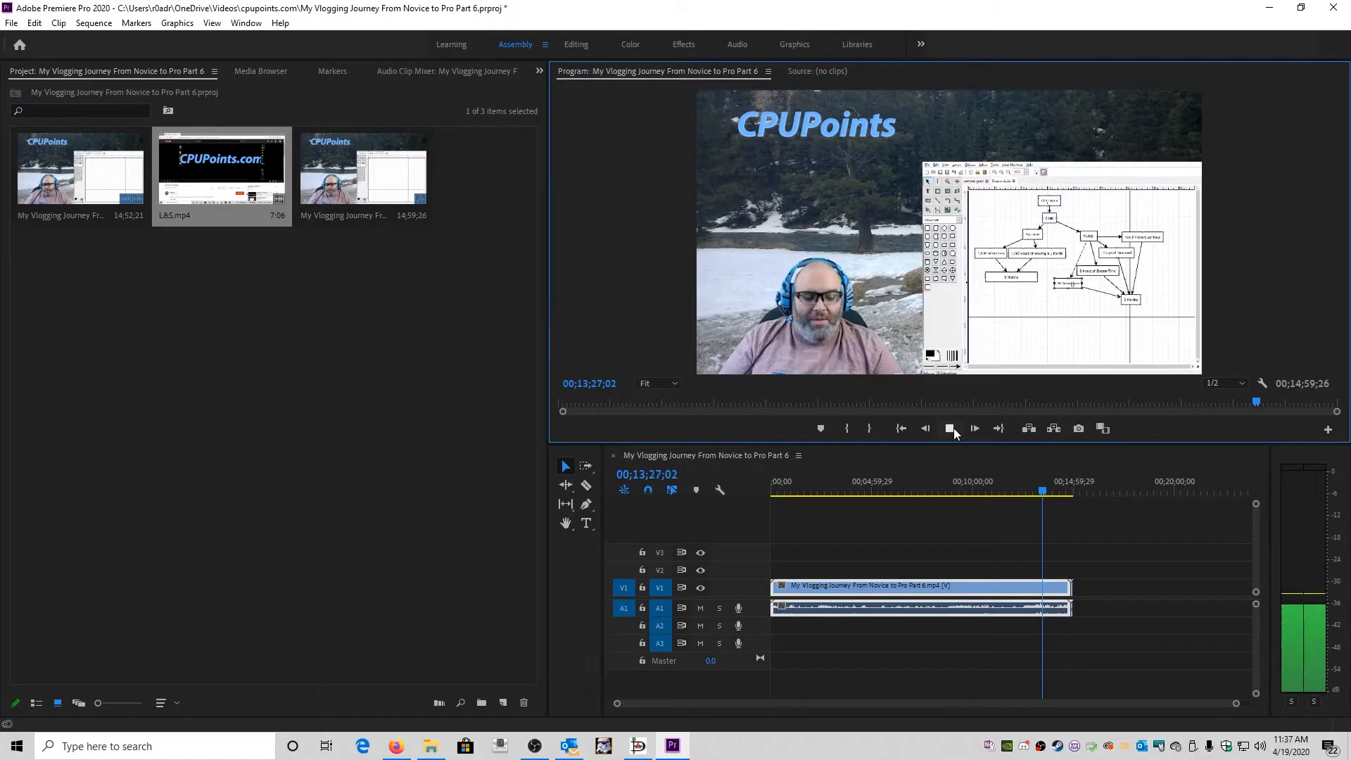
{"action": "left_click", "coordinate": [1063, 493]}
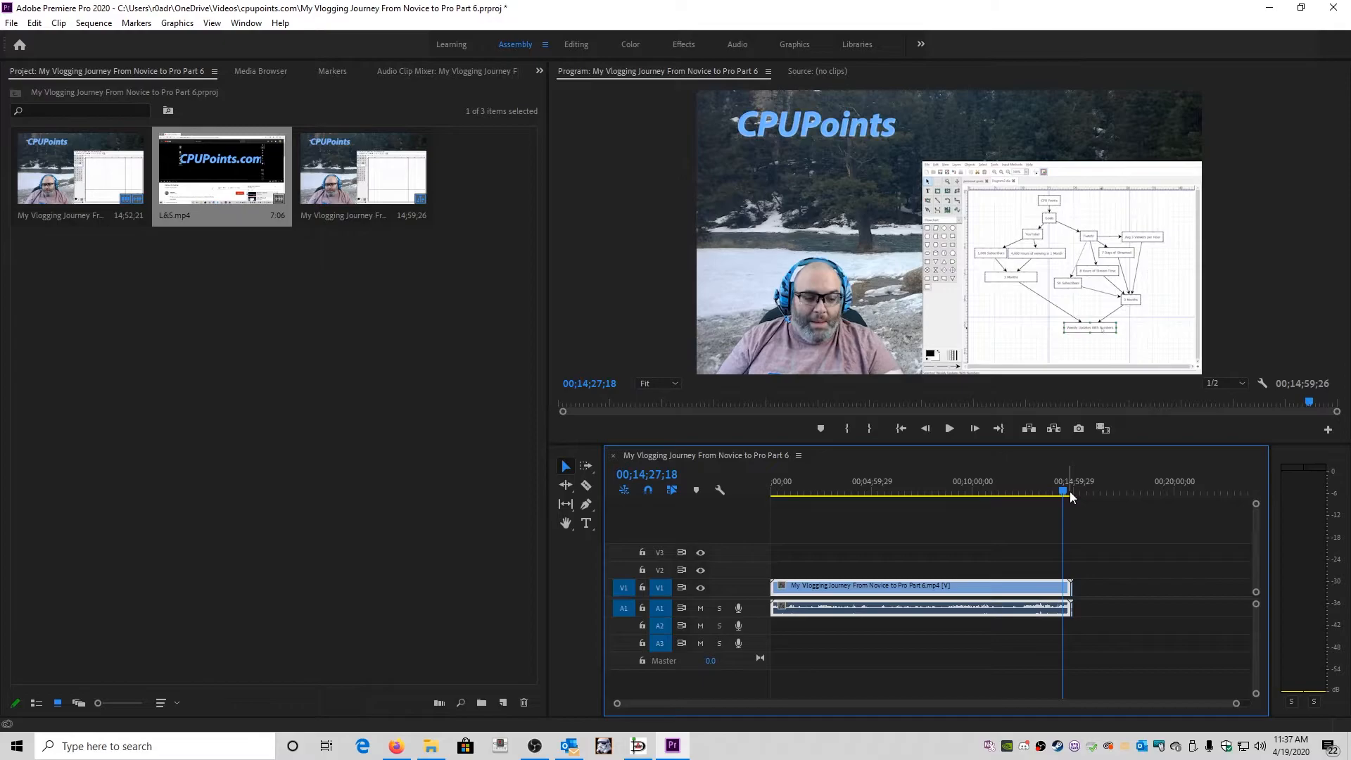
{"action": "left_click", "coordinate": [951, 428]}
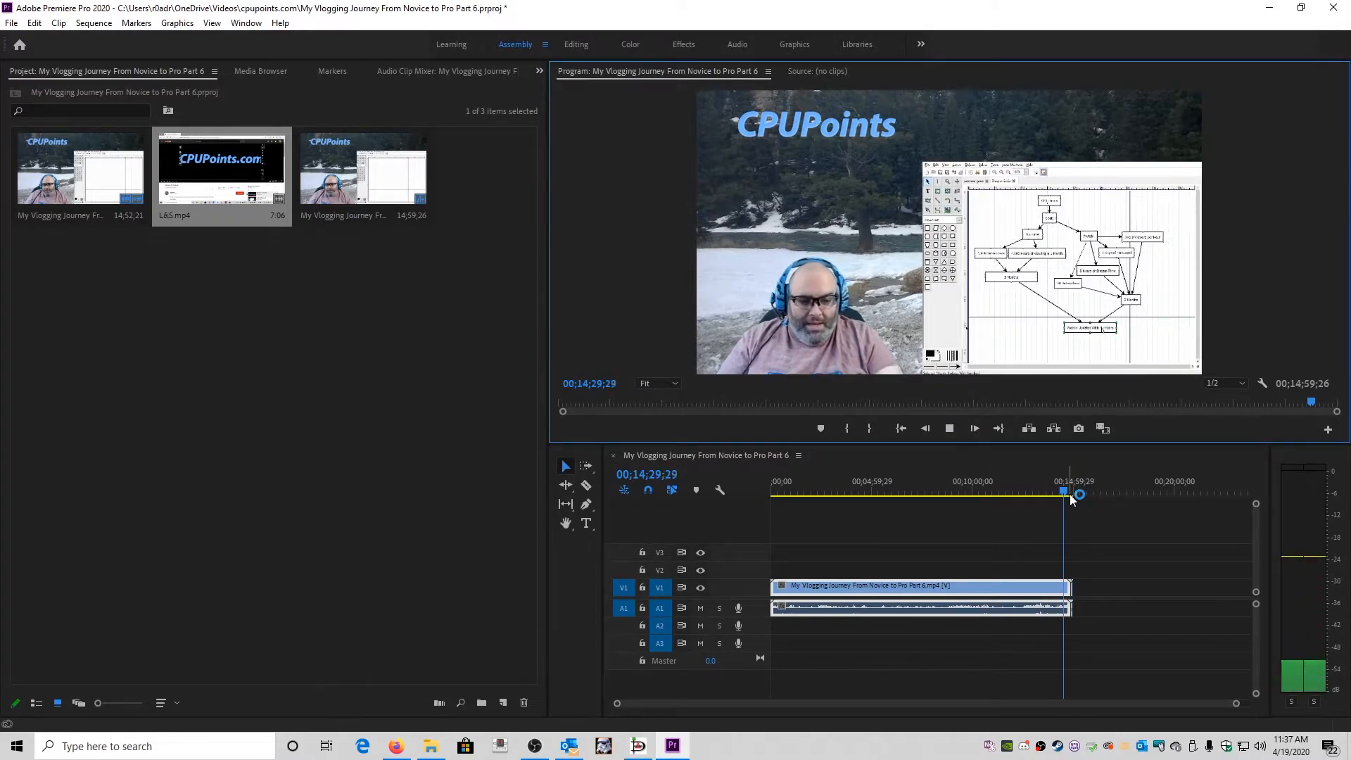
{"action": "left_click", "coordinate": [950, 429]}
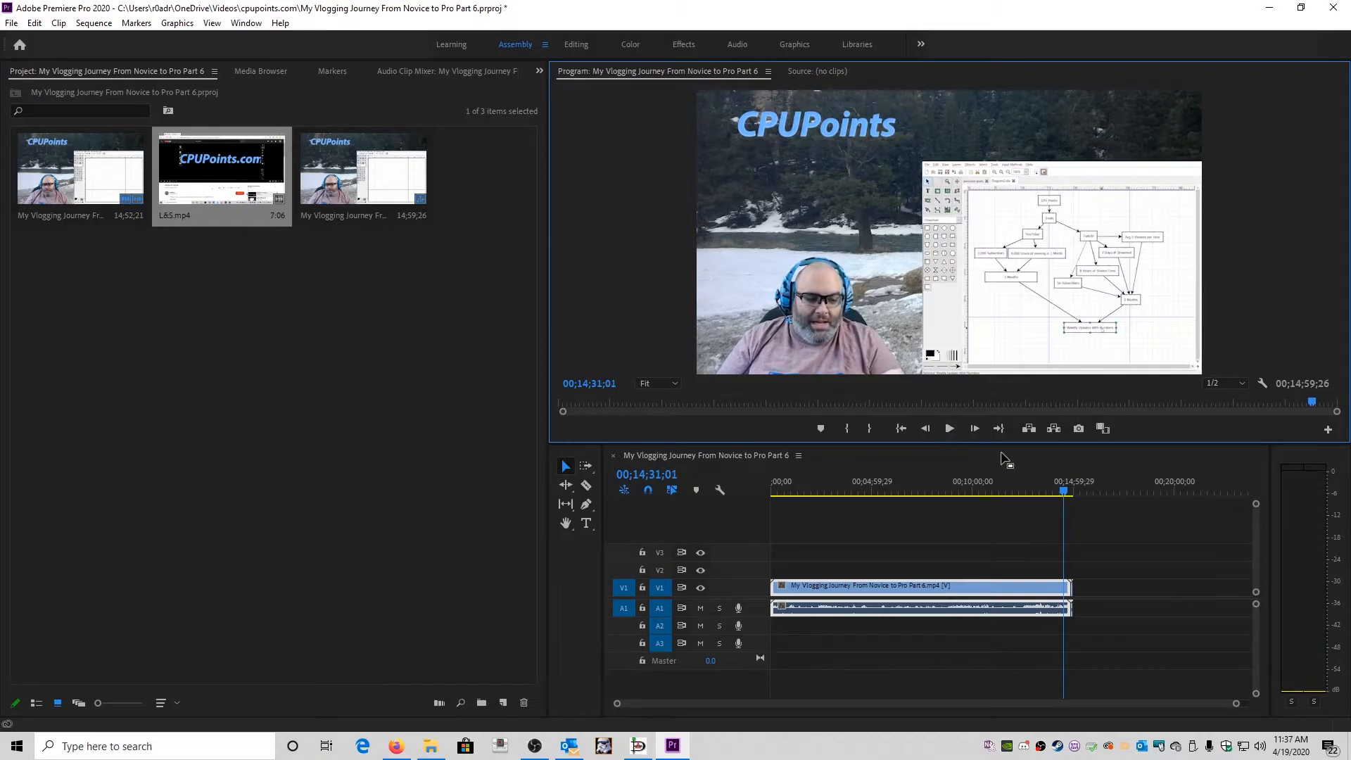
{"action": "left_click", "coordinate": [1070, 496]}
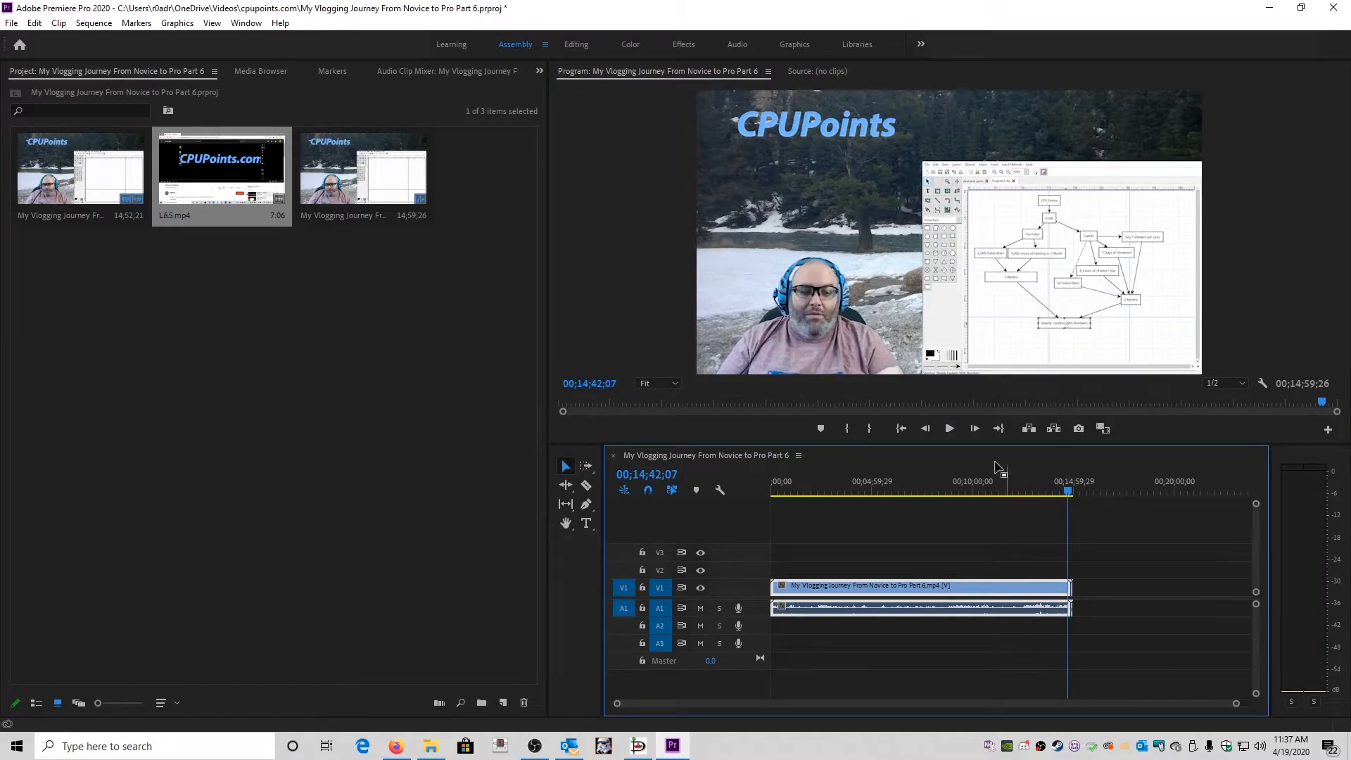
{"action": "left_click", "coordinate": [950, 429]}
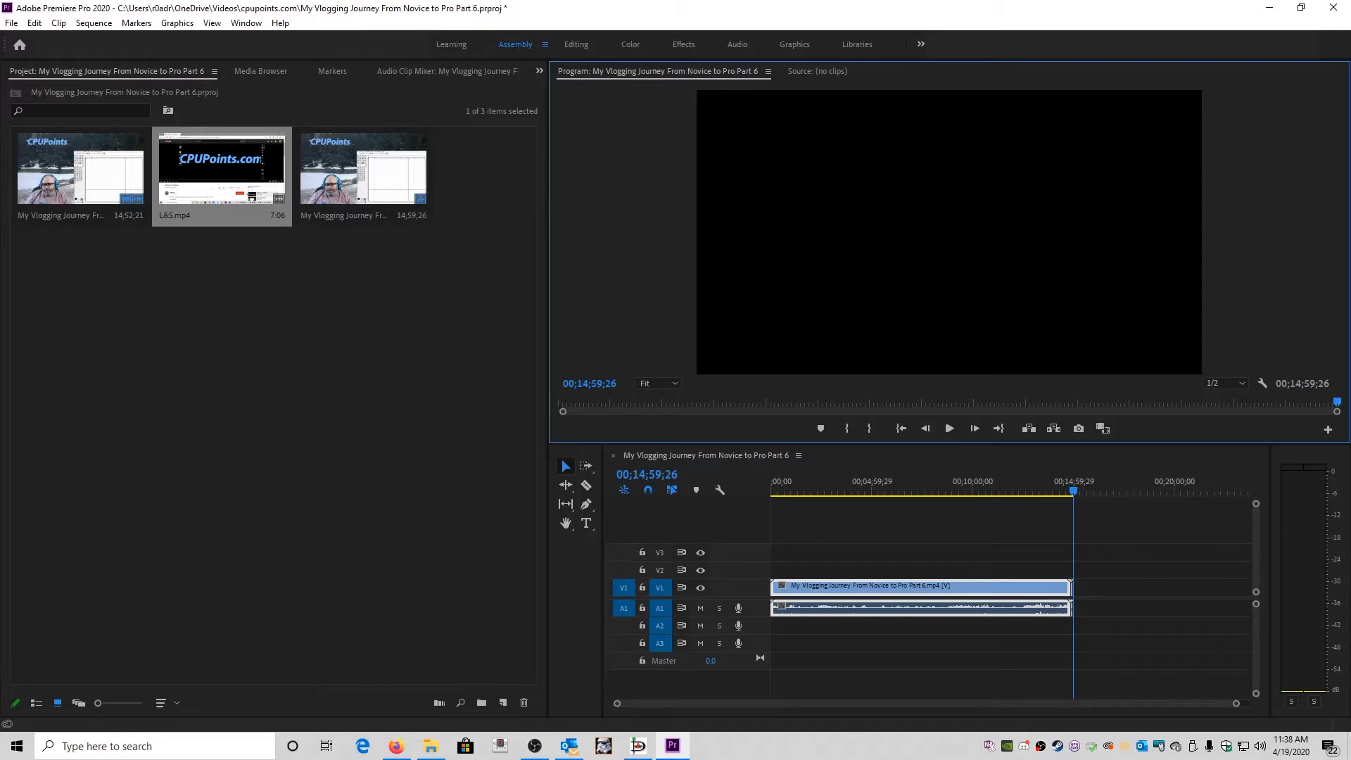
Step: Save the project and export the sequence as HEVC (H.265) media with the Match Source - High Bitrate preset
{"action": "left_click", "coordinate": [12, 23]}
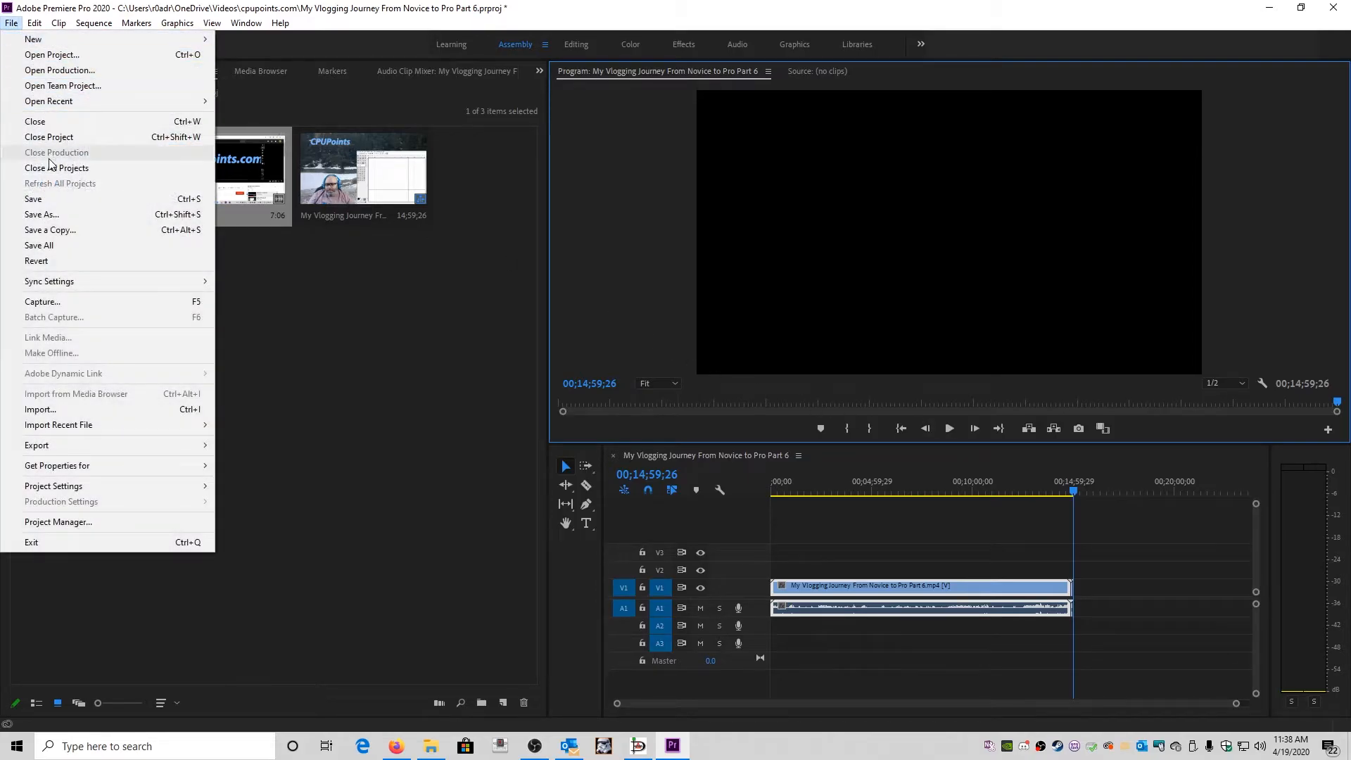
{"action": "left_click", "coordinate": [76, 200]}
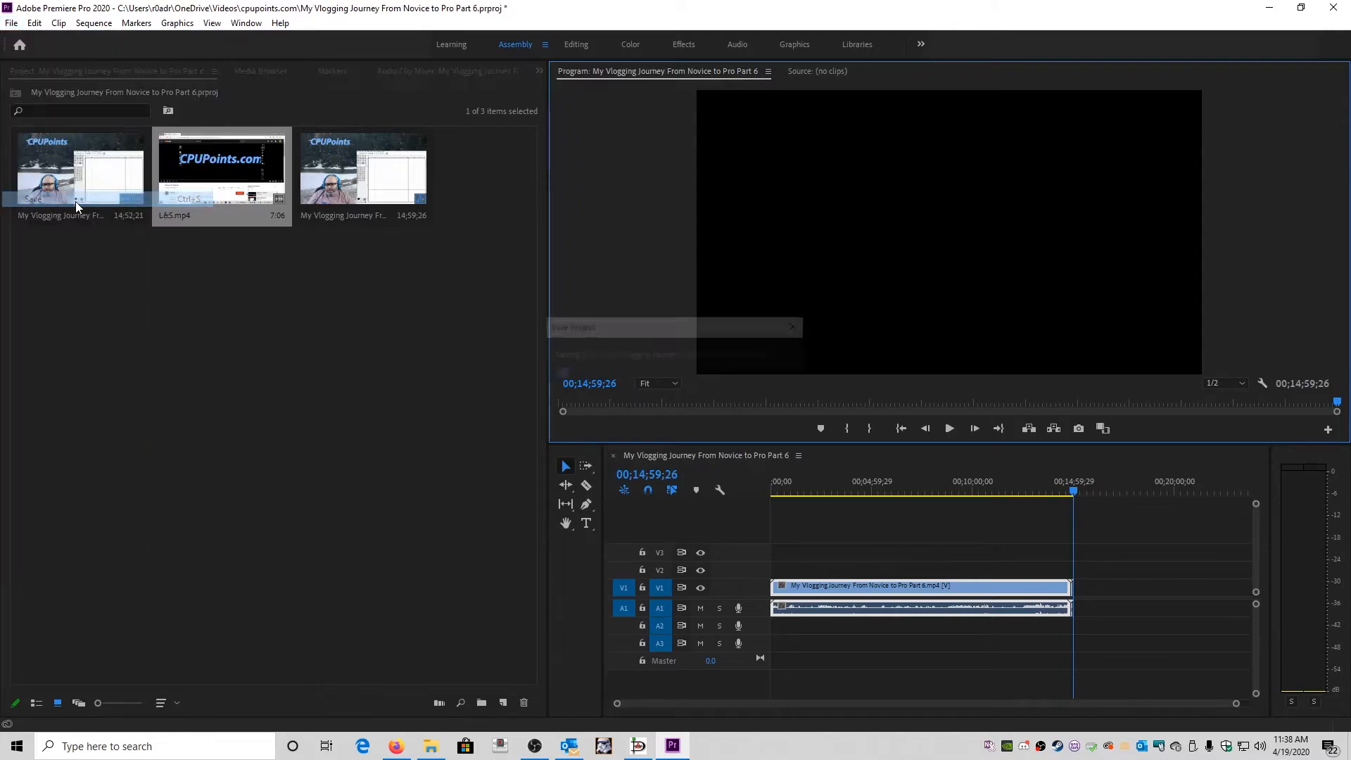
{"action": "left_click", "coordinate": [12, 25]}
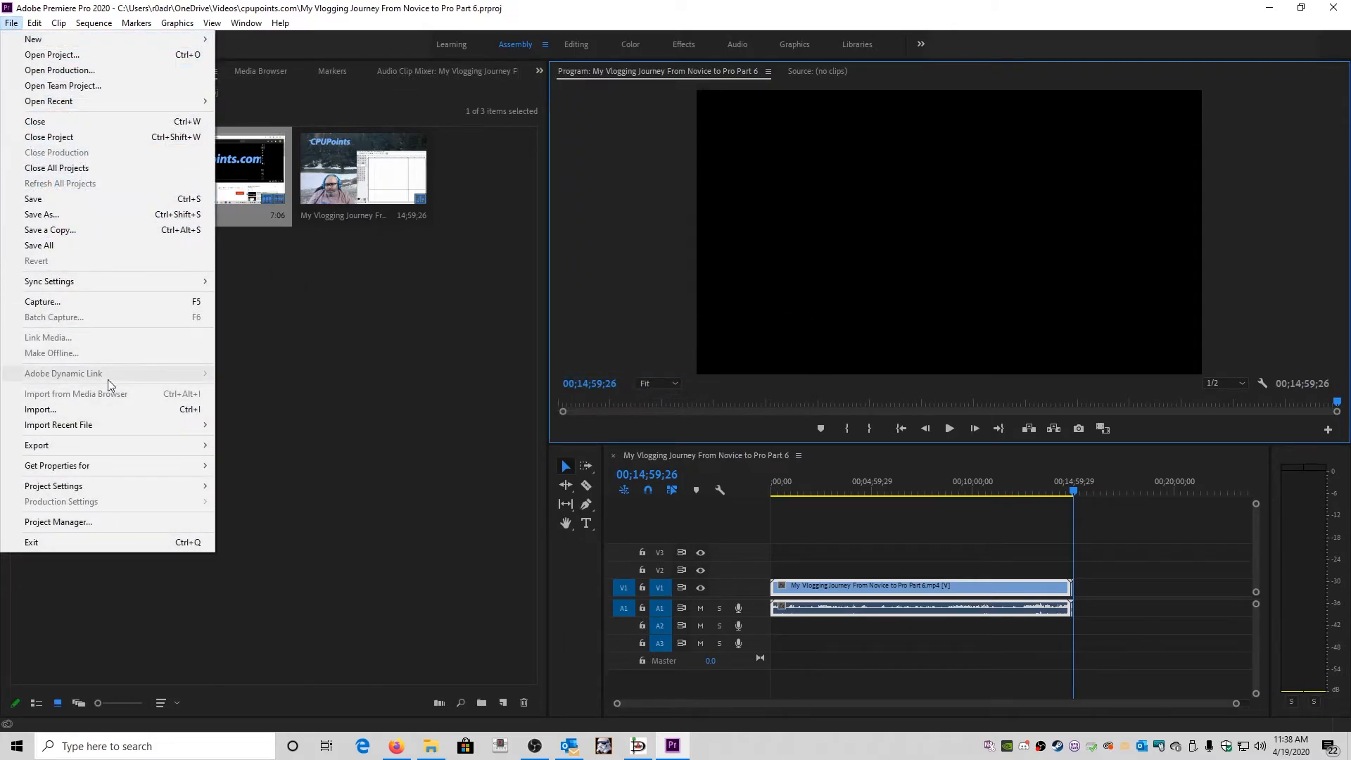
{"action": "mouse_move", "coordinate": [134, 446]}
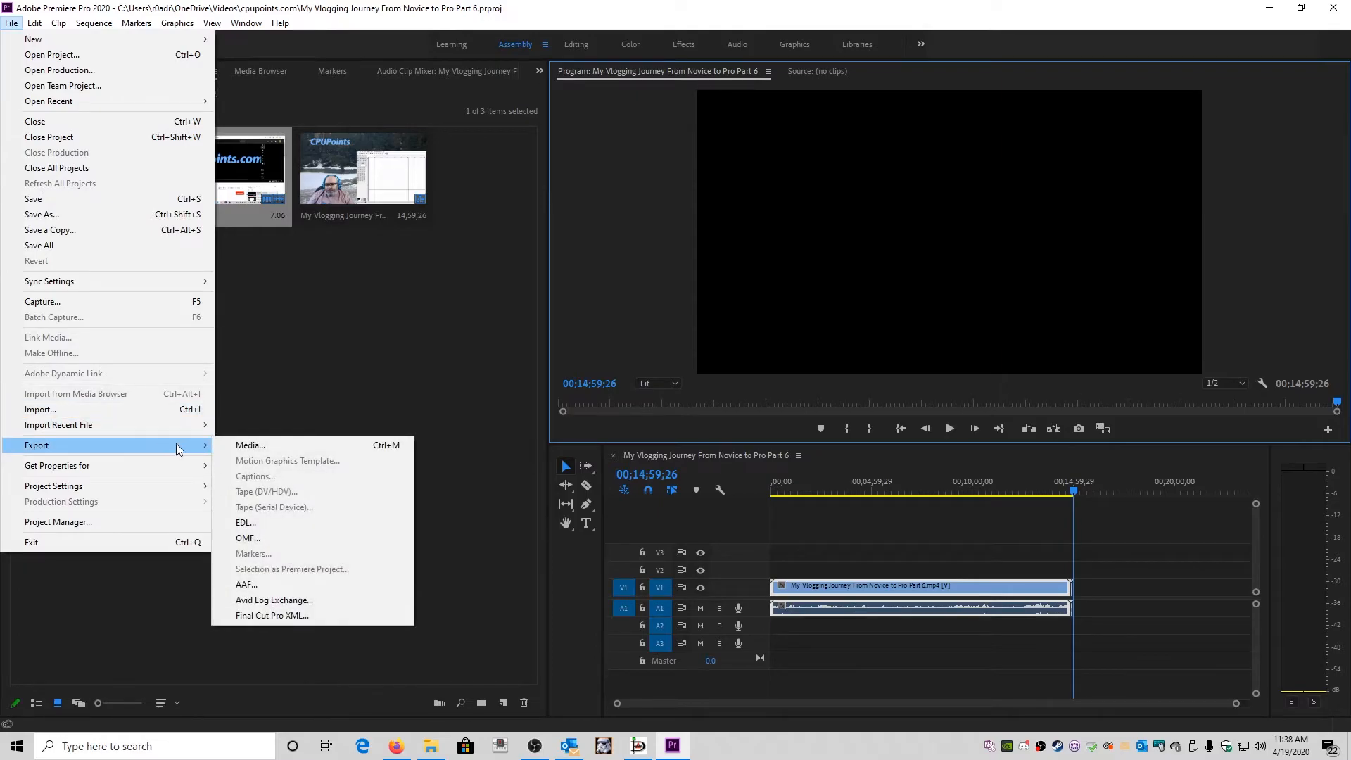
{"action": "left_click", "coordinate": [247, 446]}
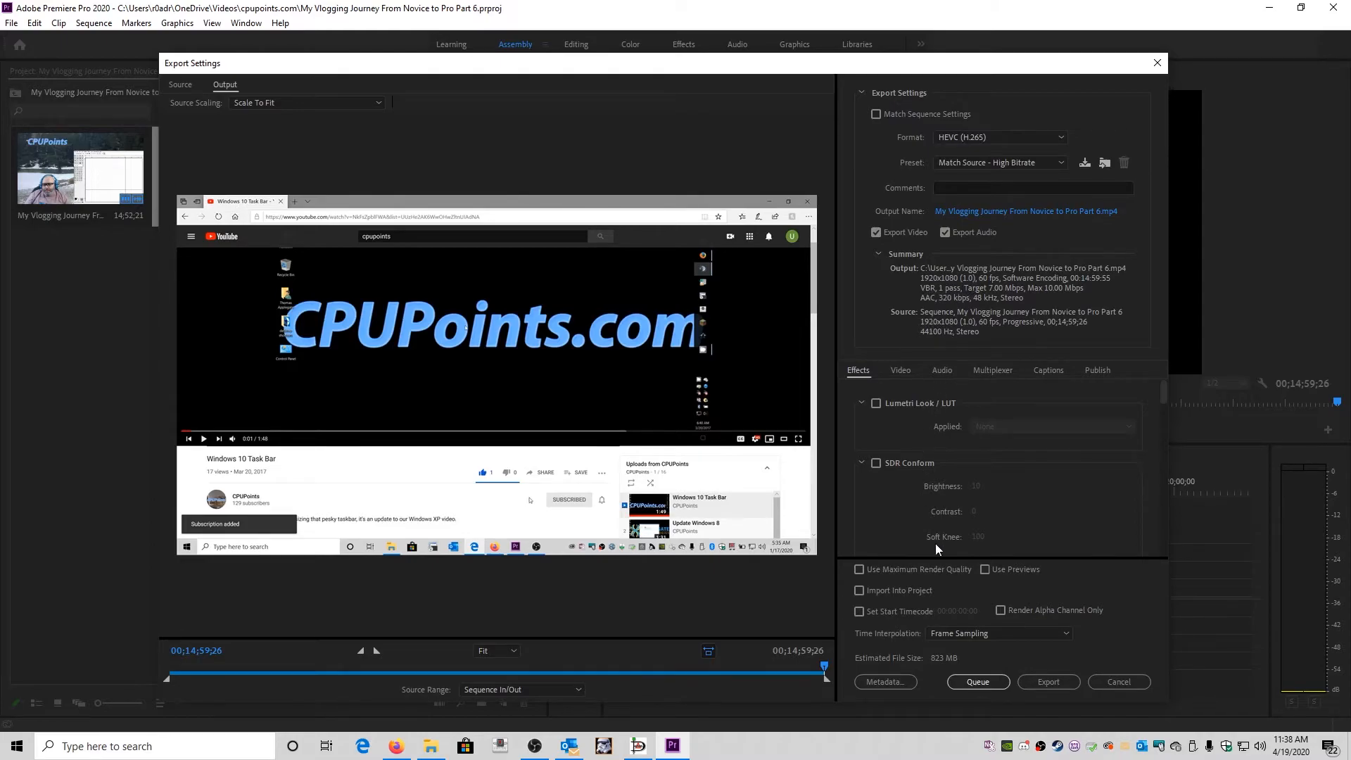
{"action": "left_click", "coordinate": [1054, 681]}
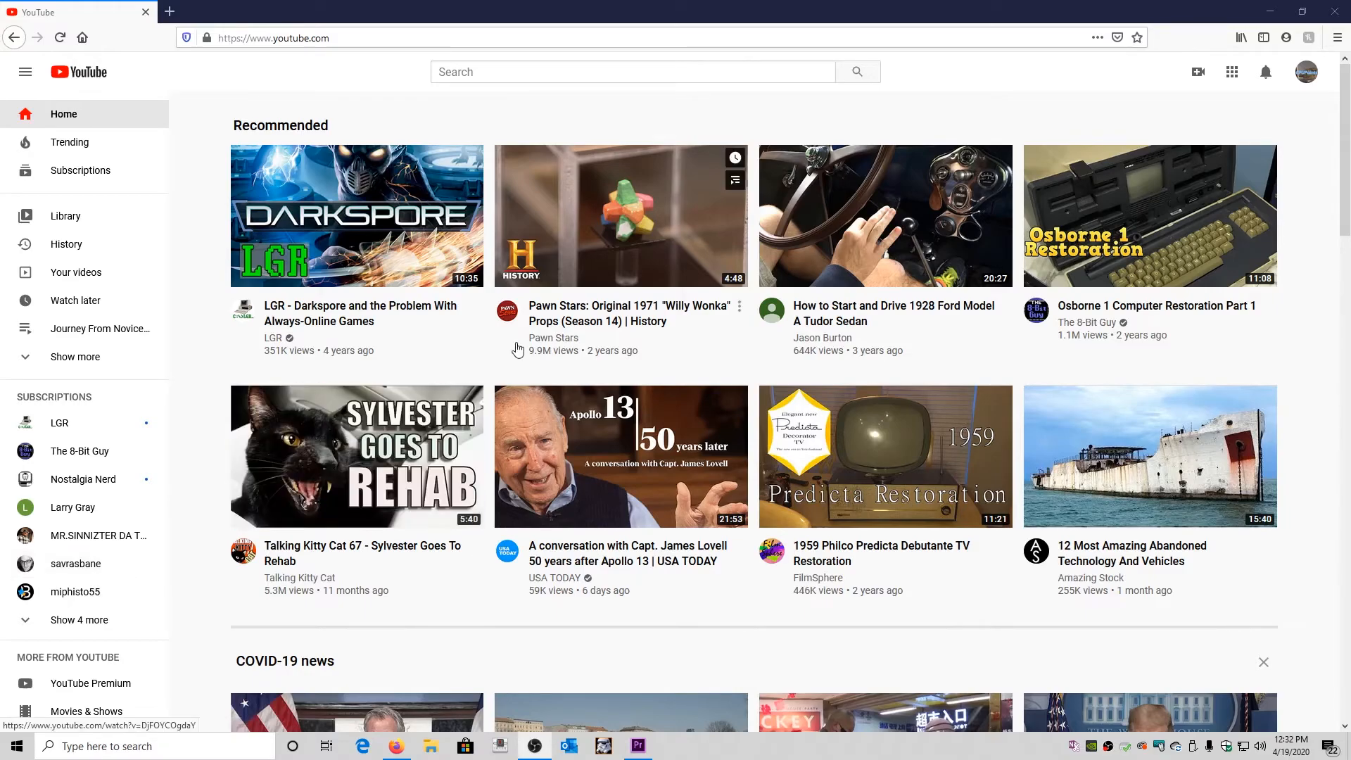
Step: Open YouTube Studio and upload "My Vlogging Journey From Novice to Pro Part 6.mp4" from the cpupoints.com videos folder
{"action": "left_click", "coordinate": [1310, 74]}
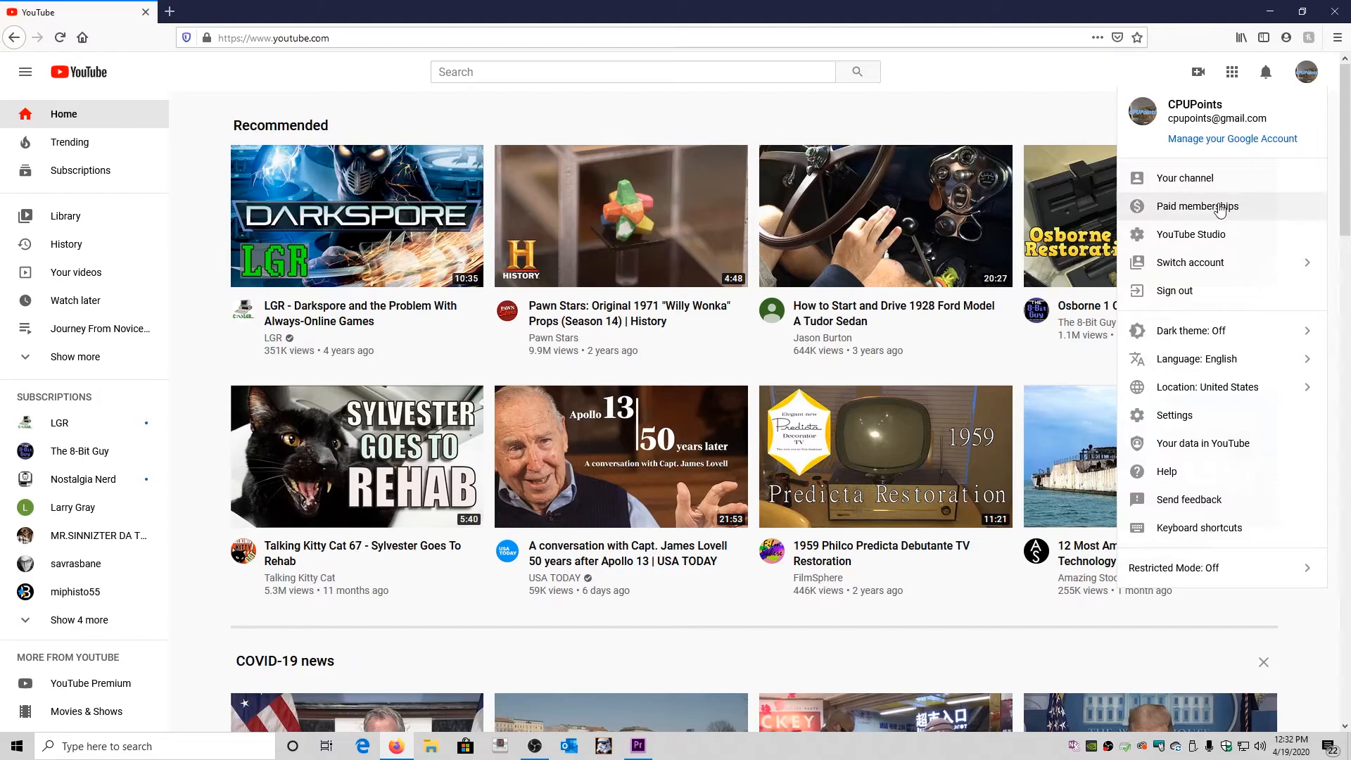
{"action": "left_click", "coordinate": [1207, 236]}
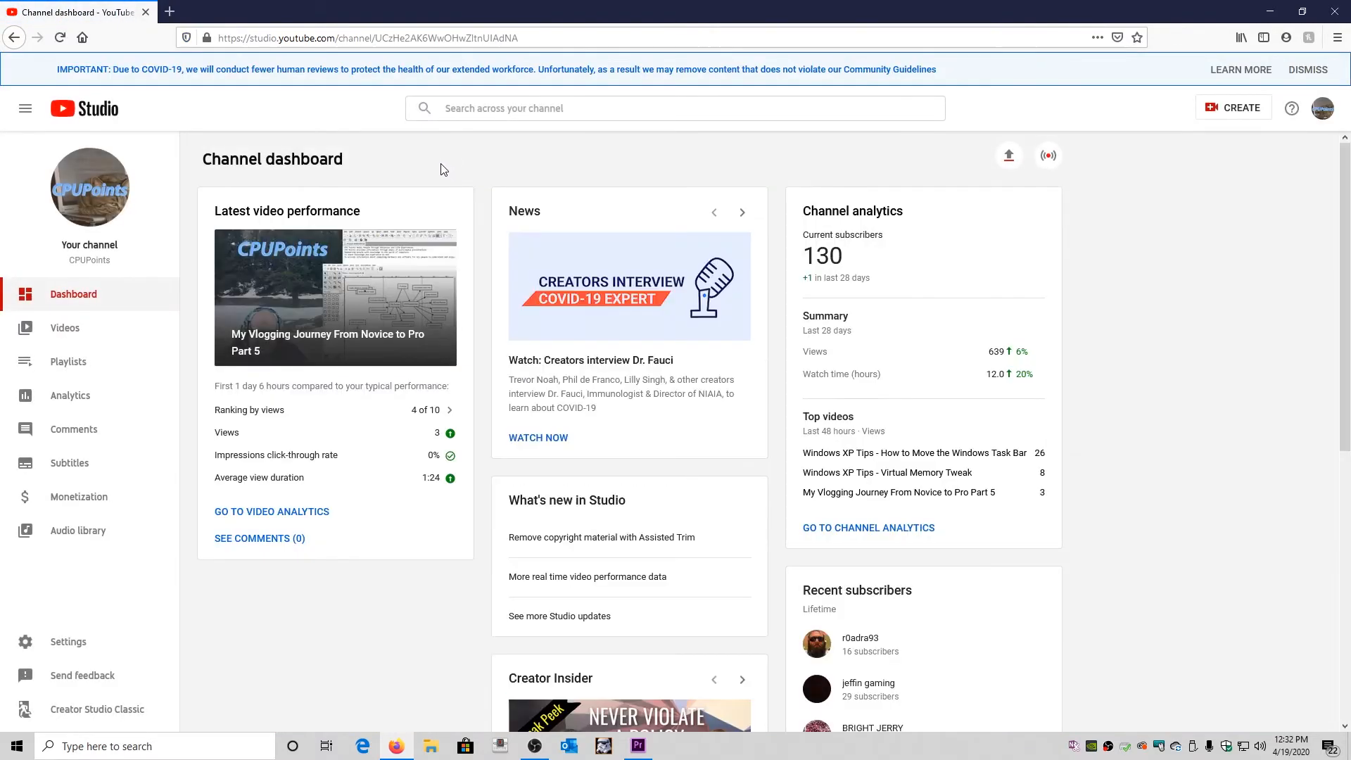
{"action": "left_click", "coordinate": [1009, 154]}
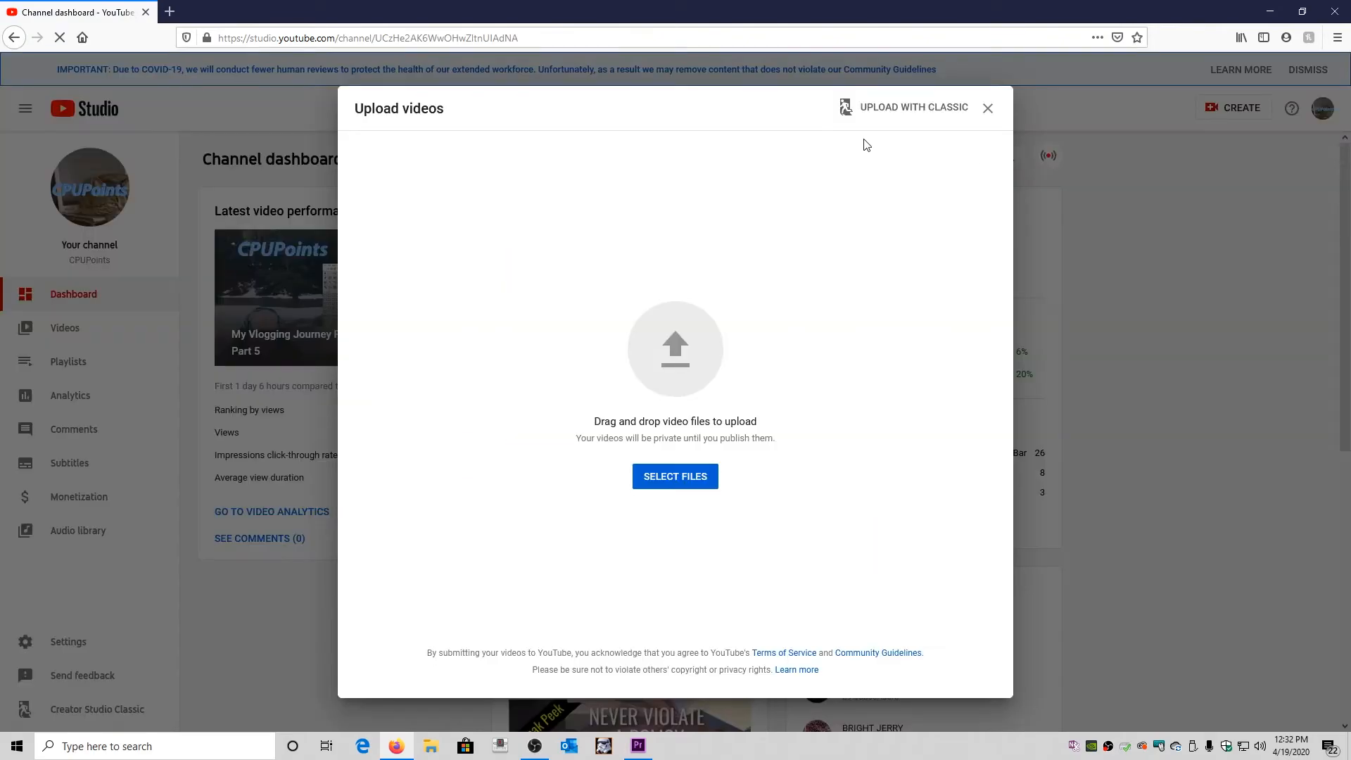
{"action": "left_click", "coordinate": [674, 361]}
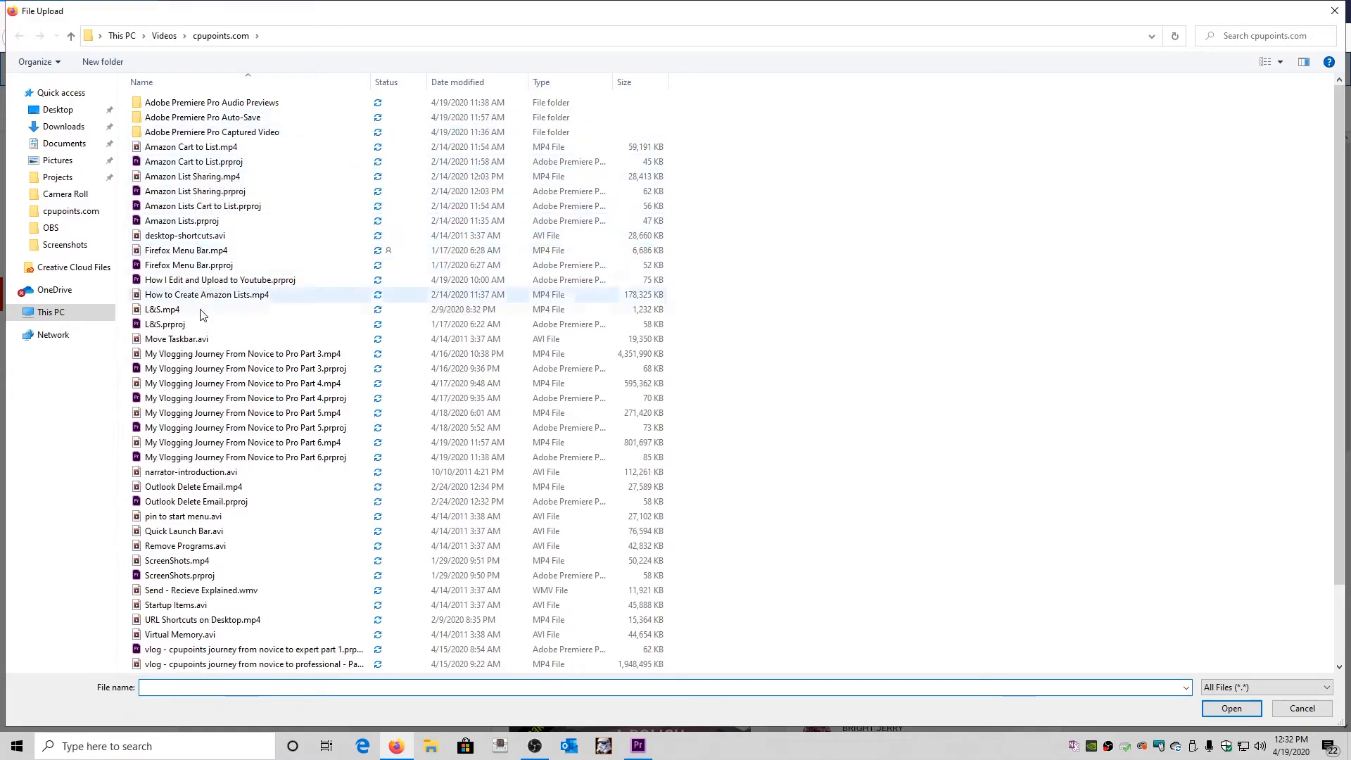
{"action": "scroll", "coordinate": [204, 310], "scroll_direction": "down", "scroll_amount": 2}
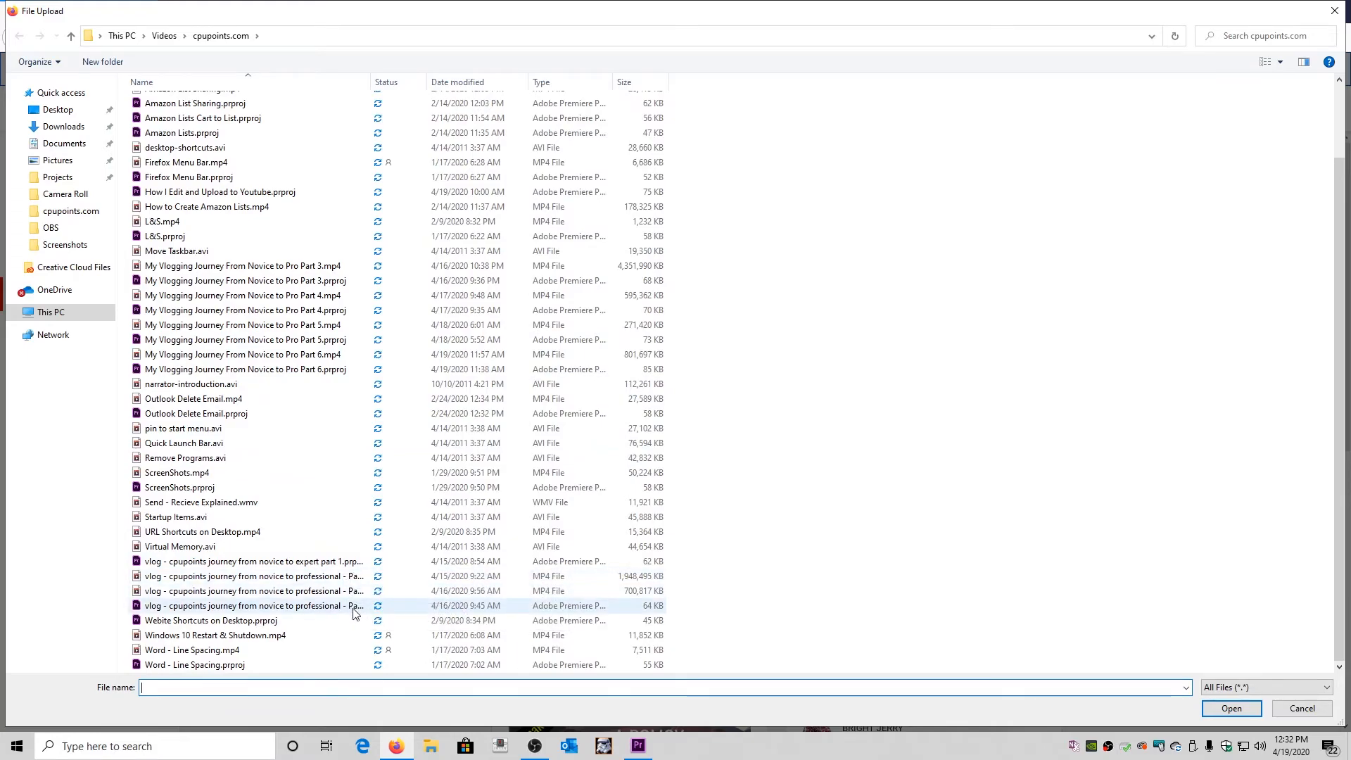
{"action": "left_click", "coordinate": [309, 355]}
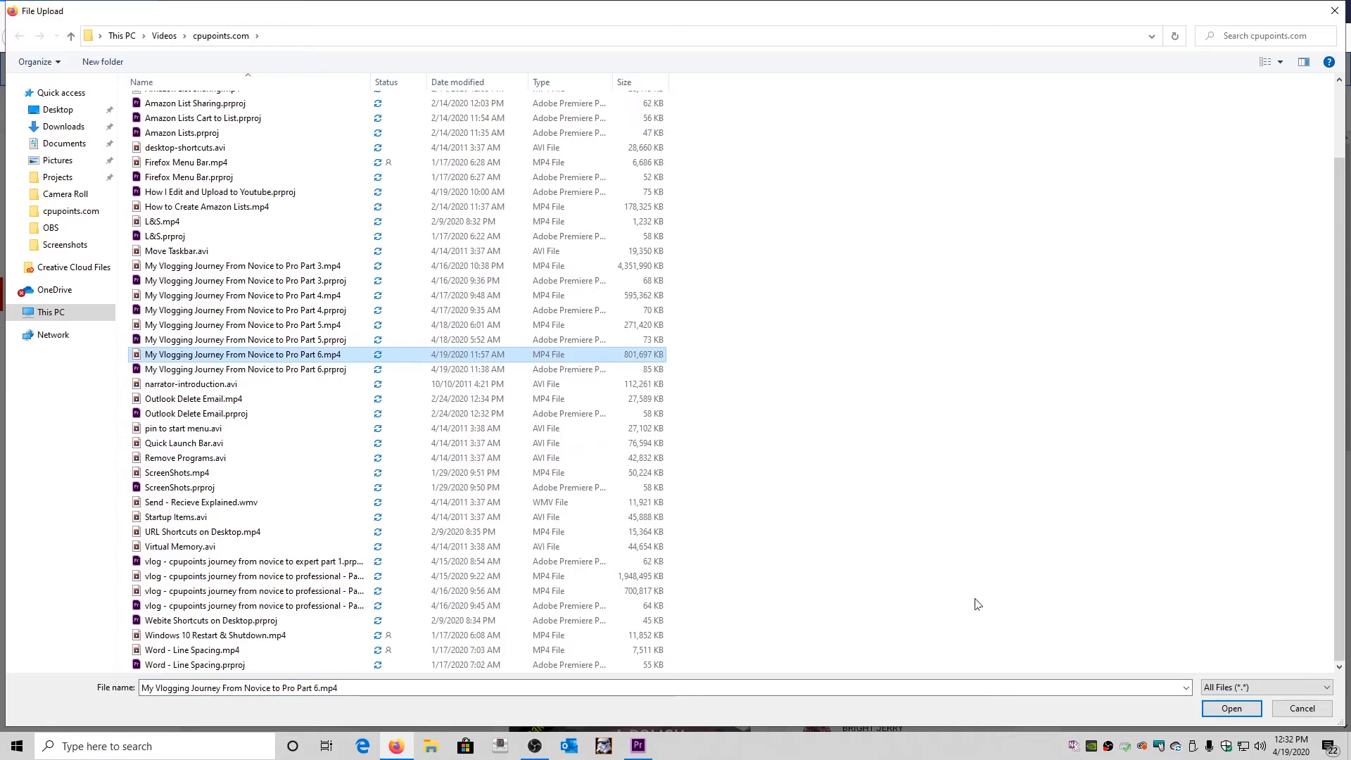
{"action": "left_click", "coordinate": [1244, 710]}
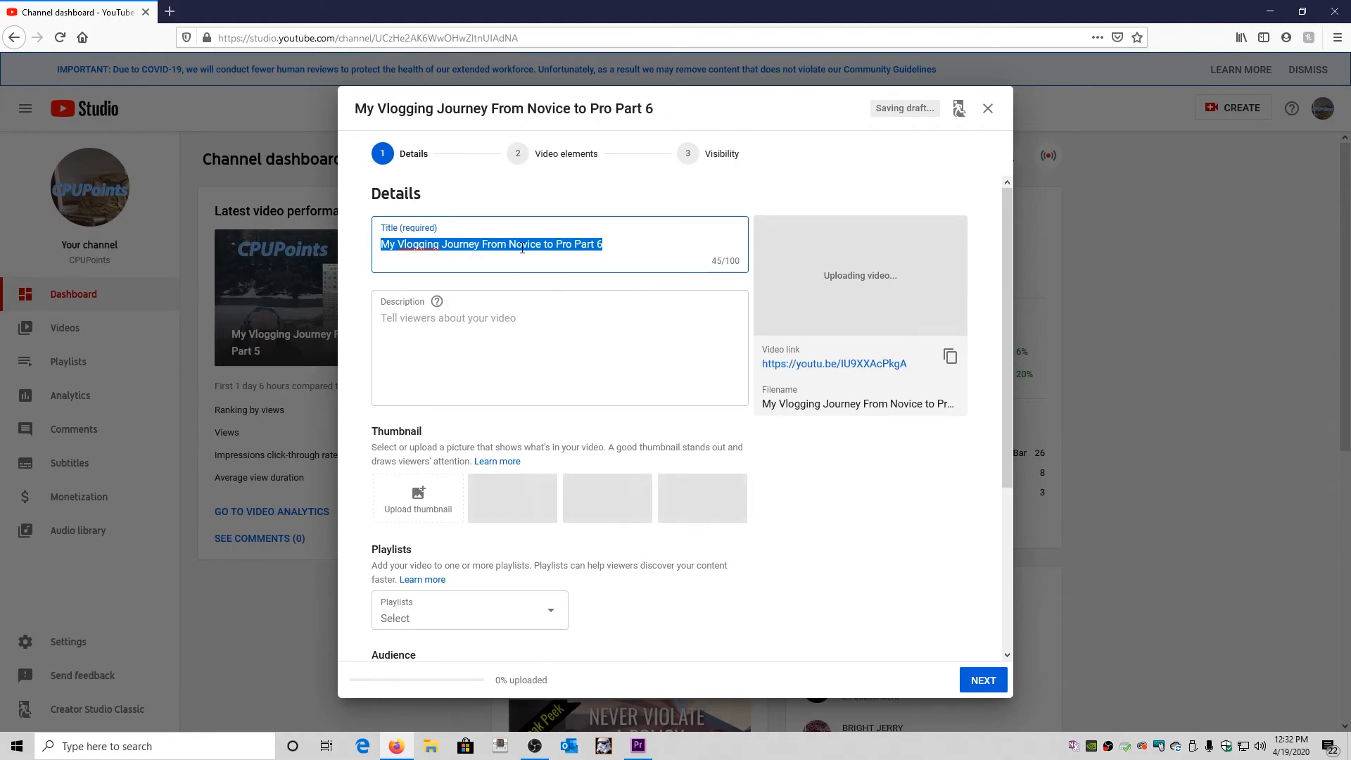
Step: Examine the upload's description, thumbnail, playlist and audience fields, and expand the additional options to review tags, language and license settings
{"action": "left_click", "coordinate": [549, 321]}
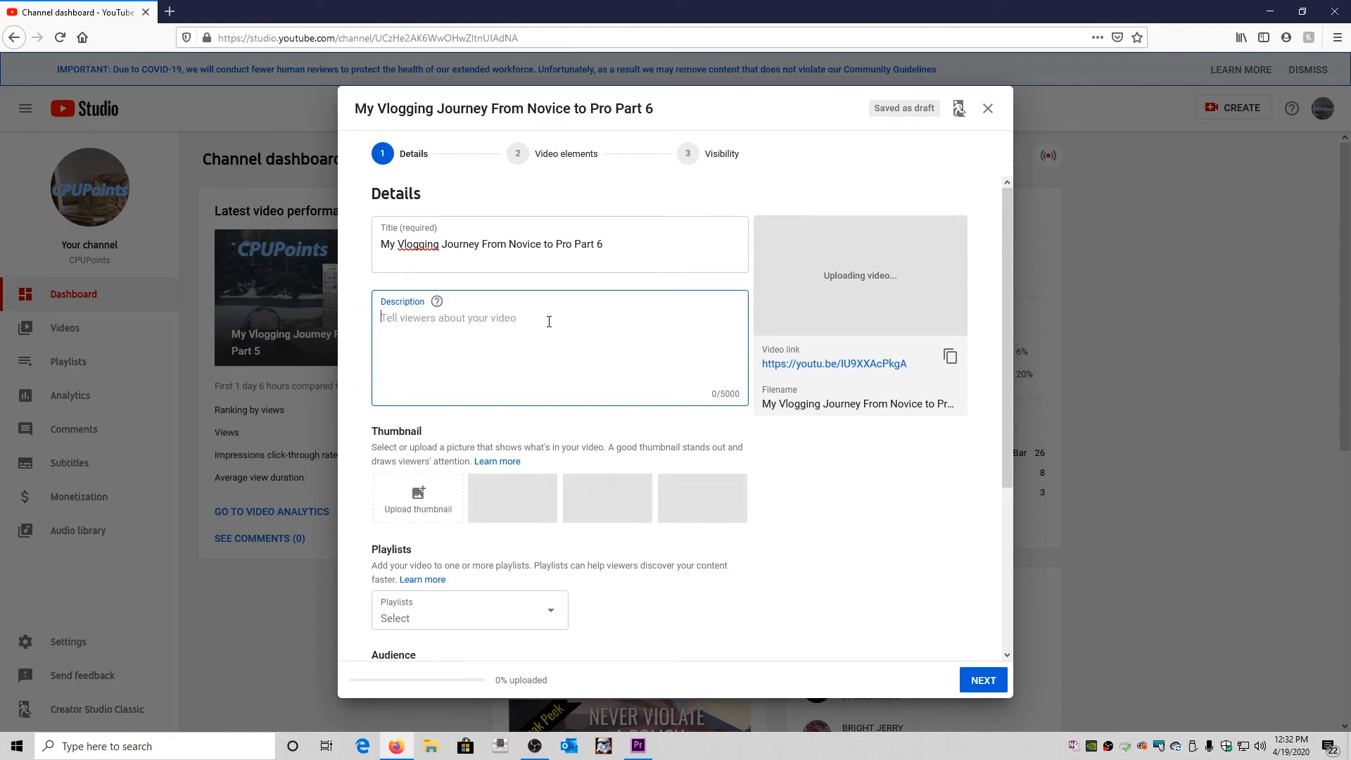
{"action": "scroll", "coordinate": [521, 361], "scroll_direction": "down", "scroll_amount": 3}
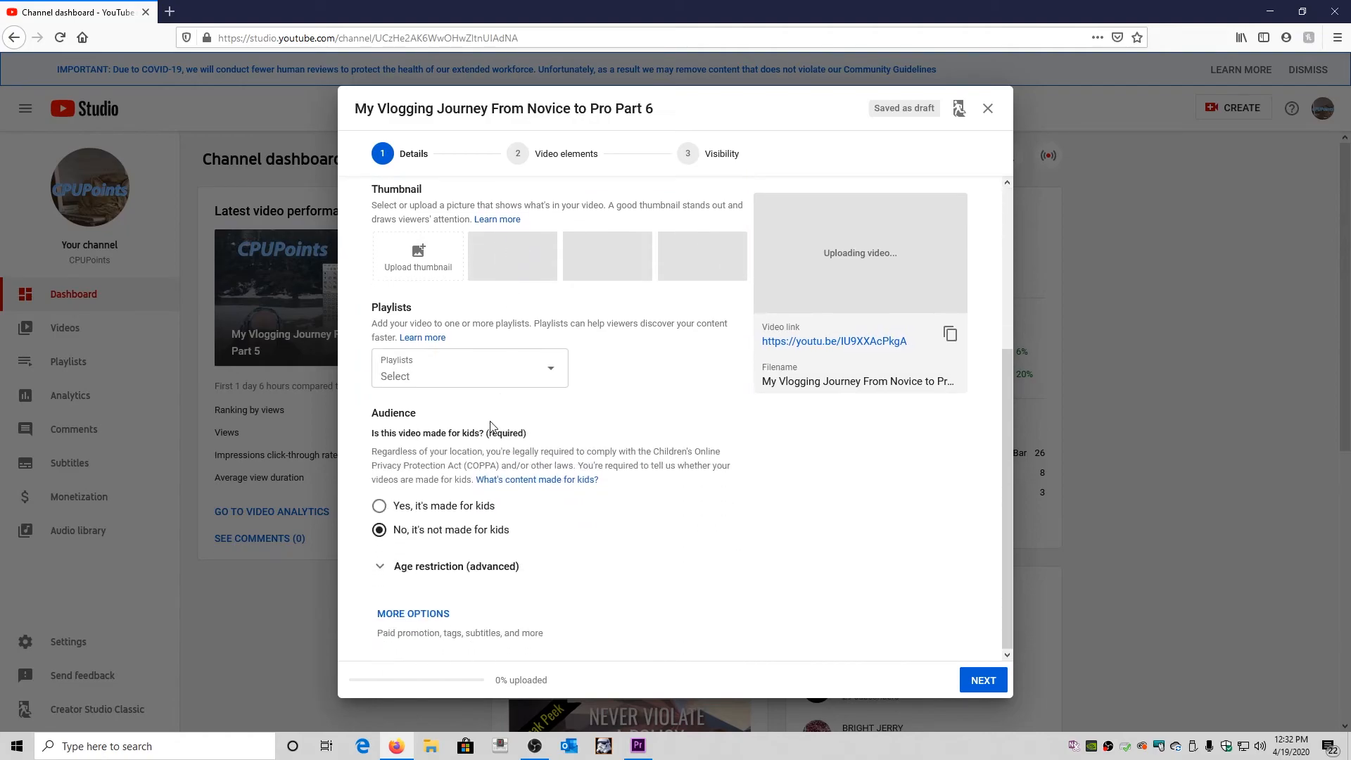
{"action": "left_click", "coordinate": [454, 620]}
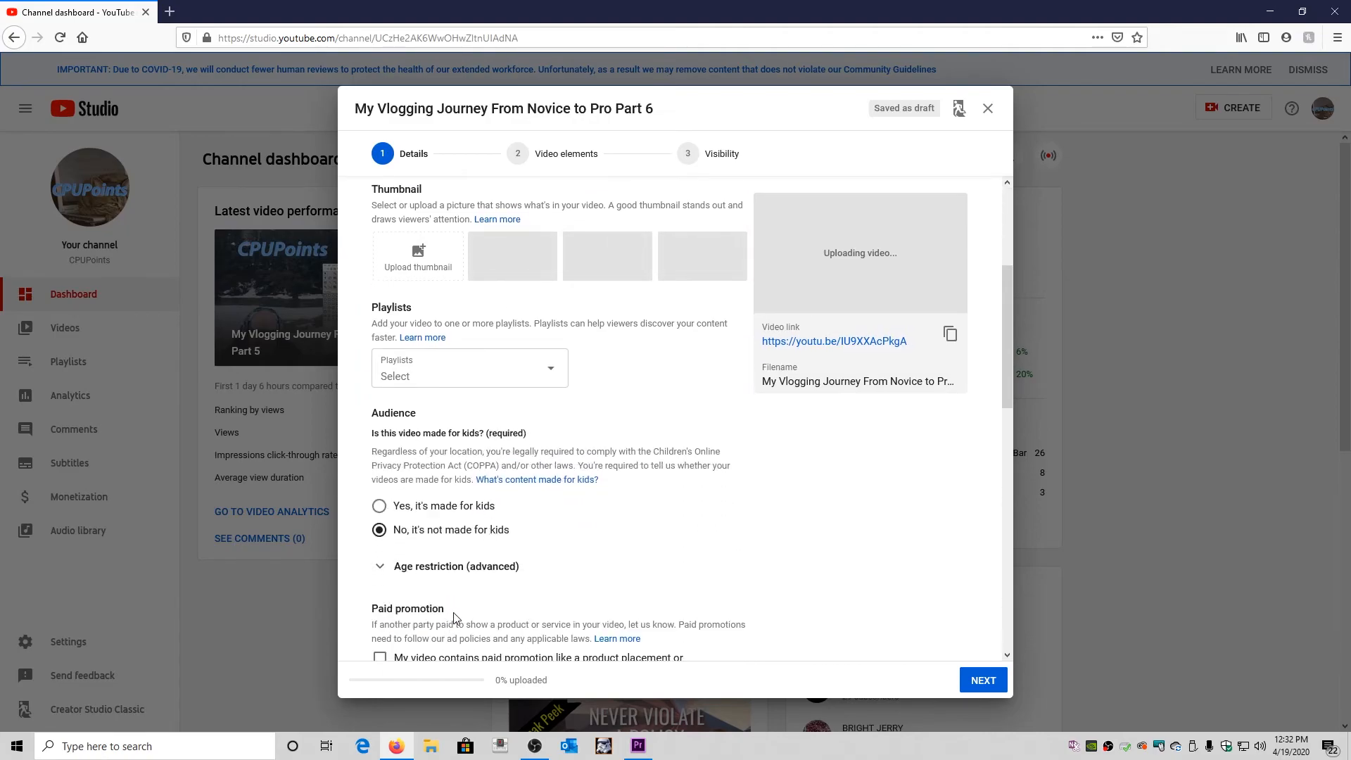
{"action": "scroll", "coordinate": [476, 507], "scroll_direction": "down", "scroll_amount": 5}
{"action": "scroll", "coordinate": [476, 507], "scroll_direction": "down", "scroll_amount": 4}
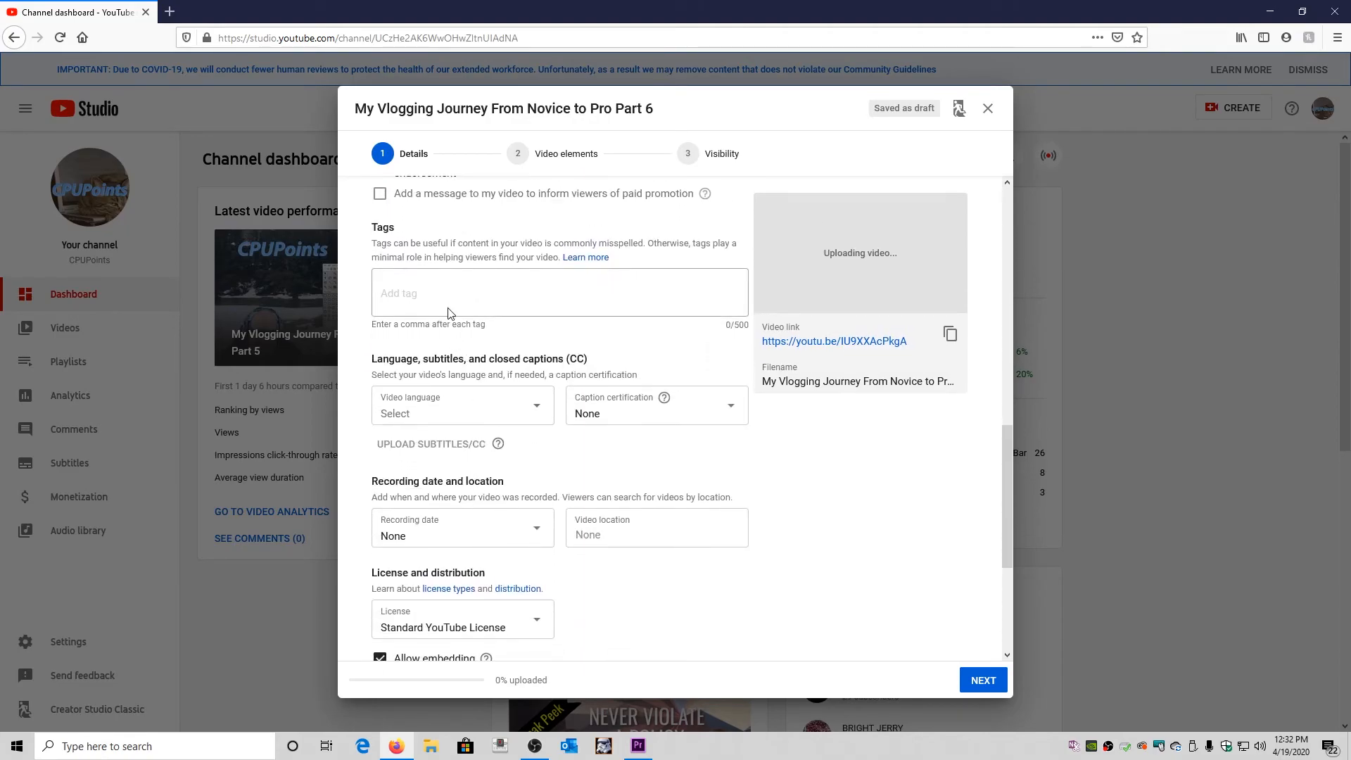
{"action": "scroll", "coordinate": [493, 380], "scroll_direction": "up", "scroll_amount": 10}
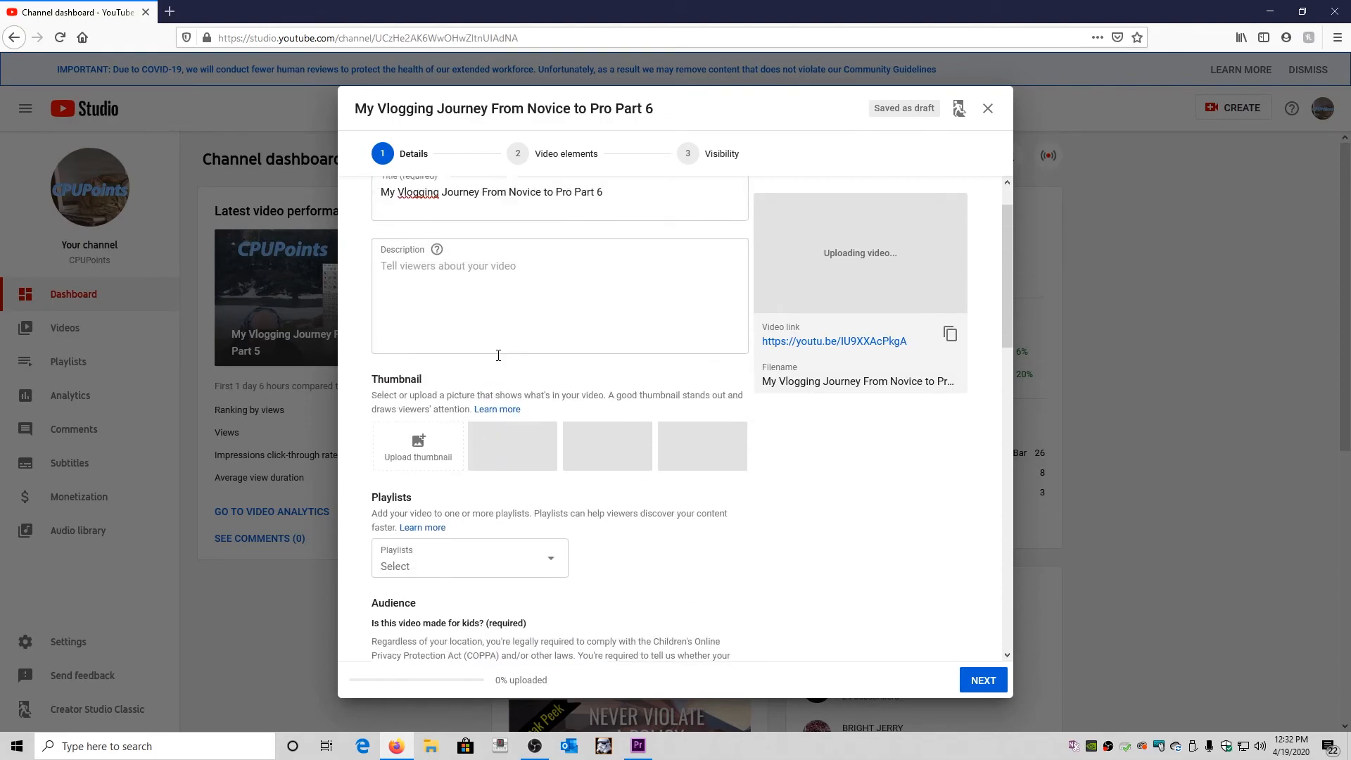
Step: Skip the video elements, set the uploaded video's visibility to Public, and go back to its details
{"action": "left_click", "coordinate": [982, 679]}
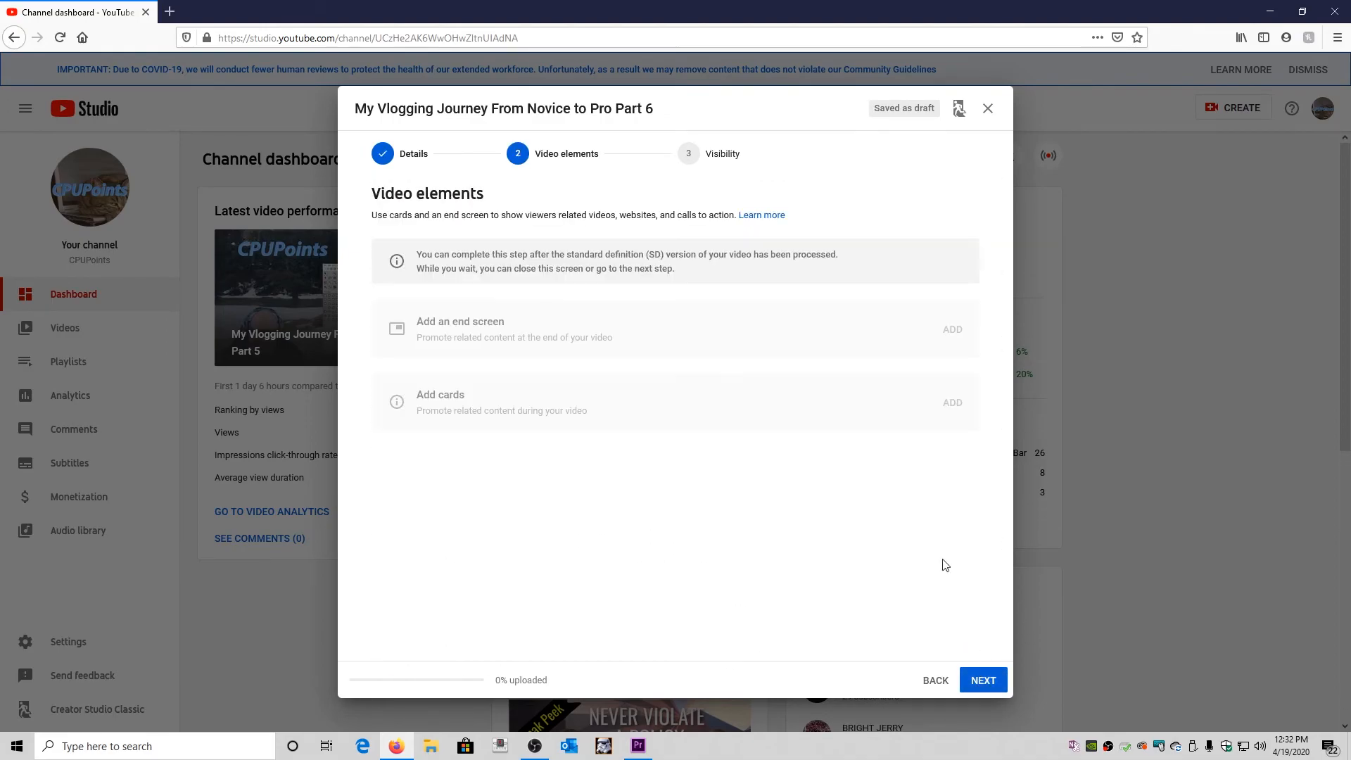
{"action": "left_click", "coordinate": [695, 157]}
{"action": "left_click", "coordinate": [417, 294]}
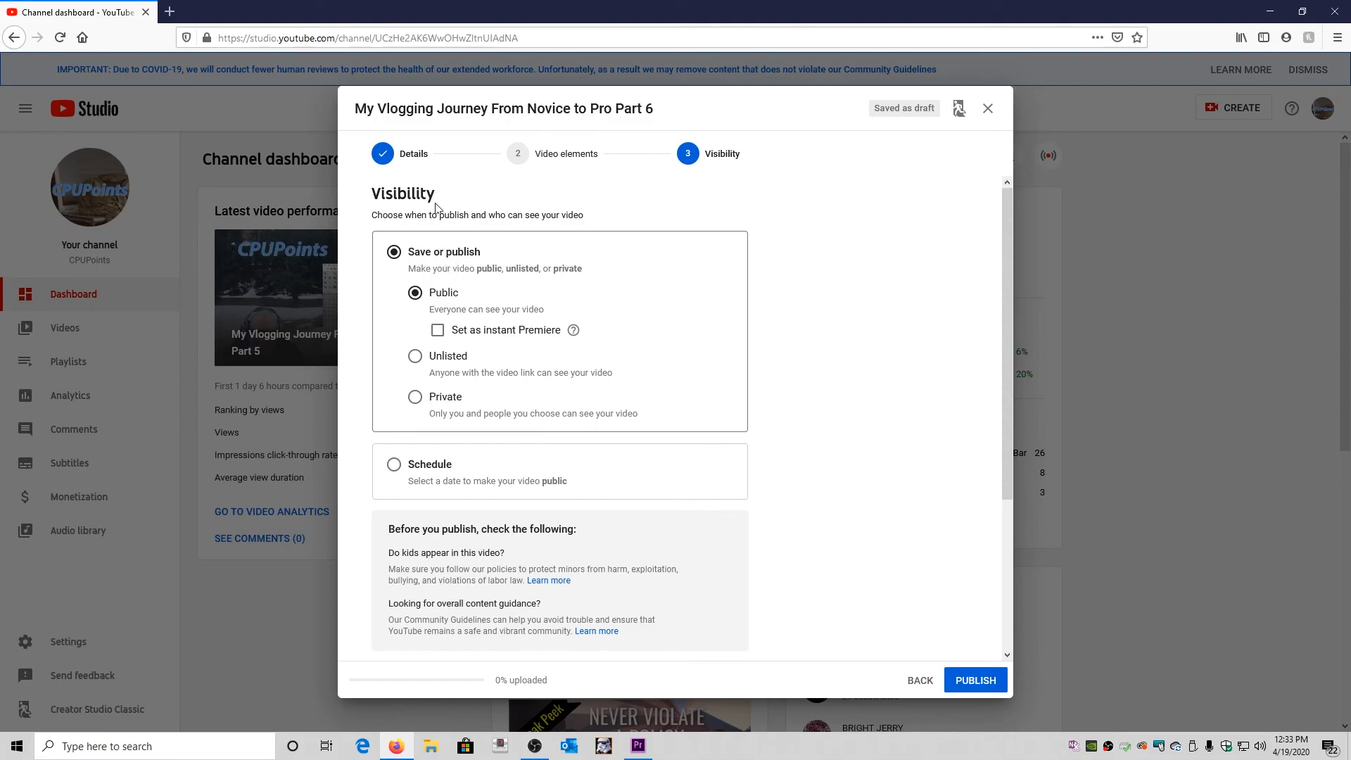
{"action": "left_click", "coordinate": [414, 154]}
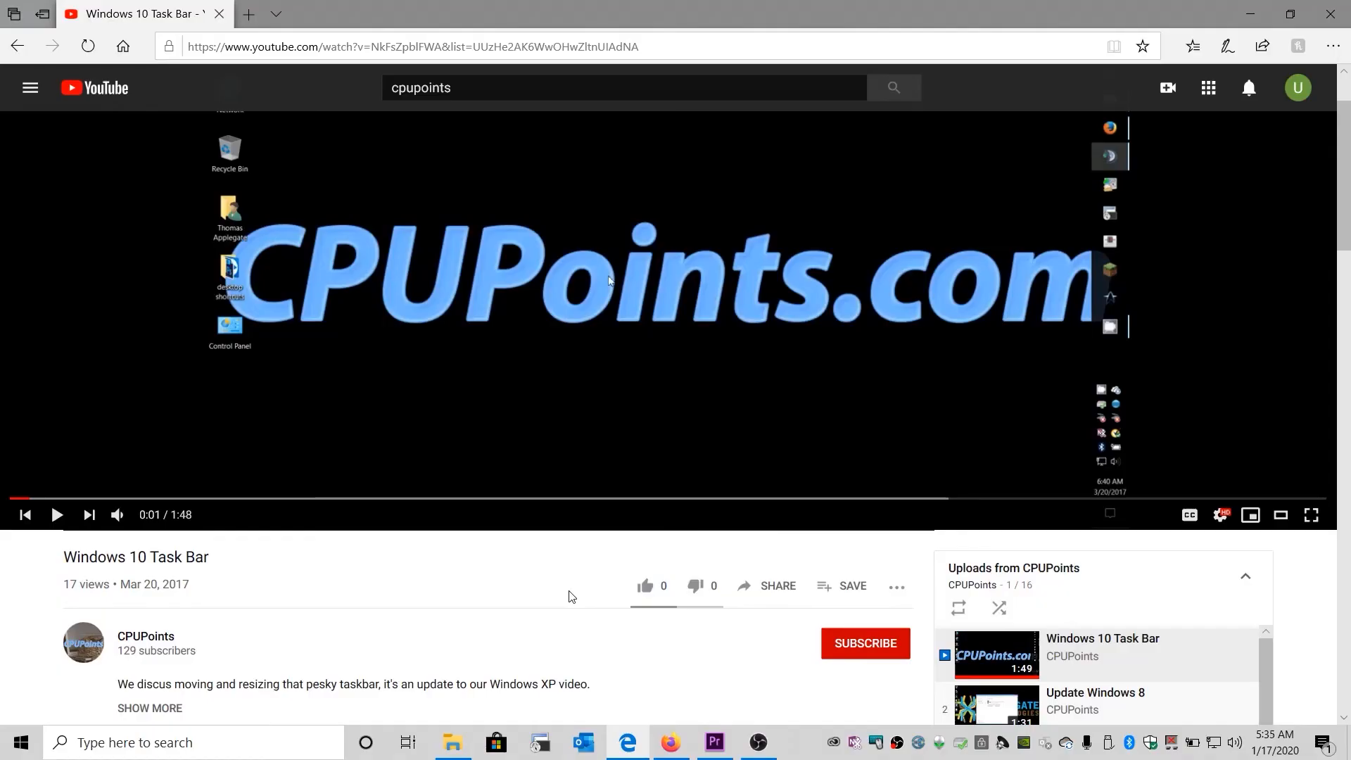
Step: Like the "Windows 10 Task Bar" video and subscribe to the CPUPoints channel
{"action": "left_click", "coordinate": [645, 587]}
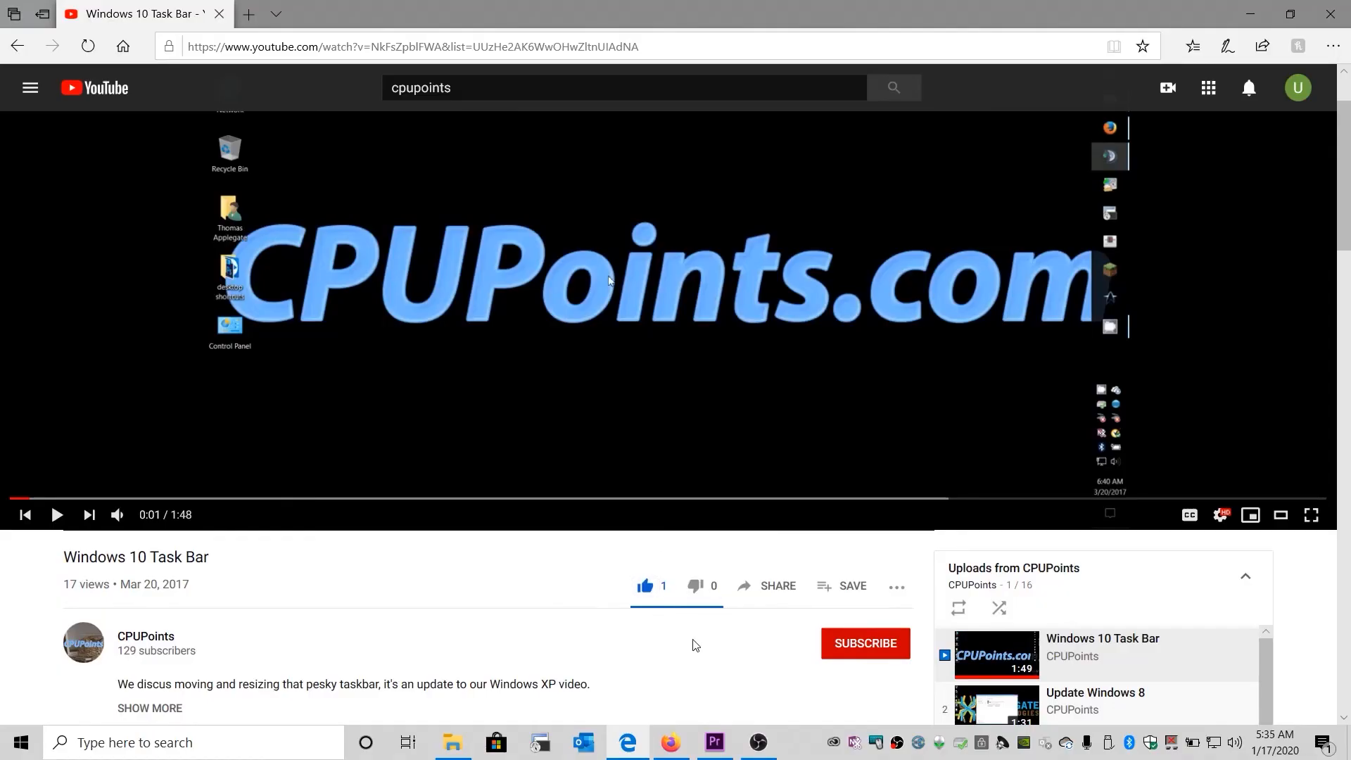
{"action": "left_click", "coordinate": [849, 647]}
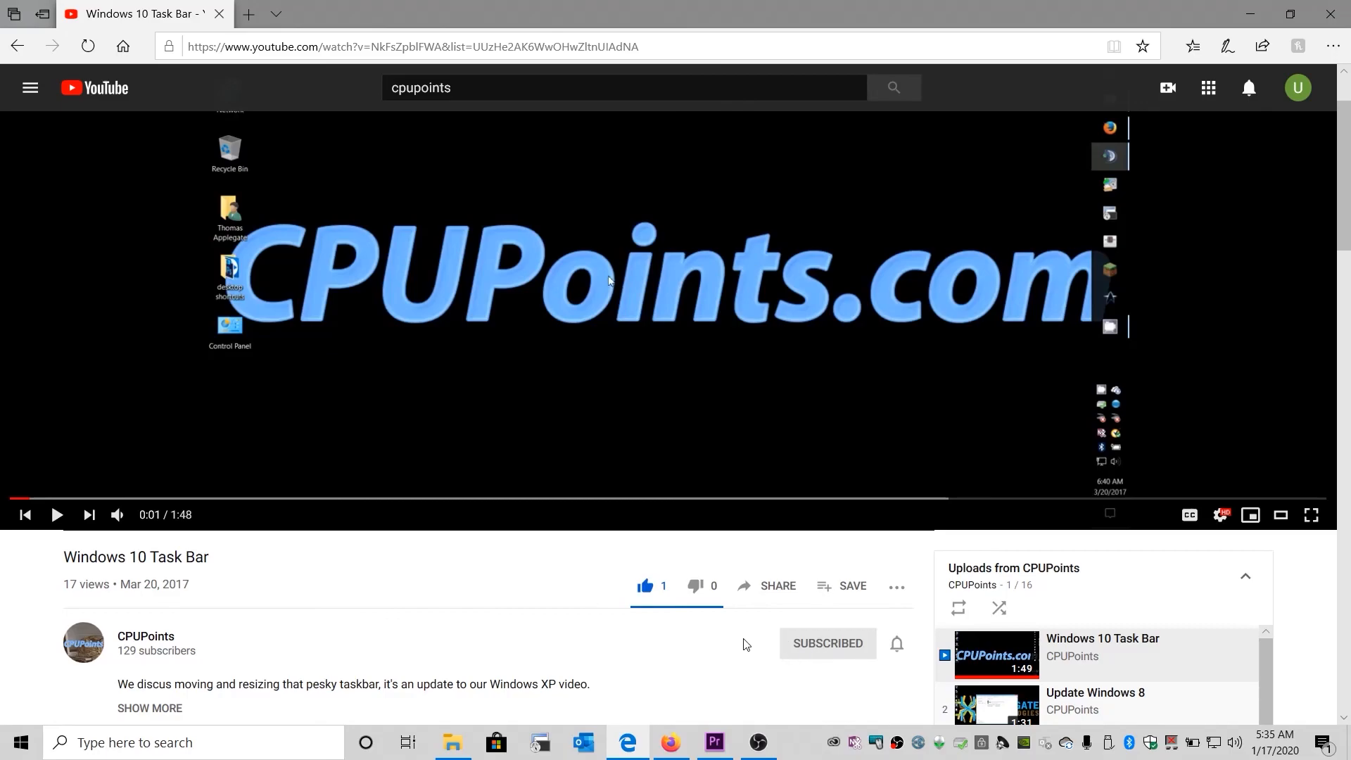